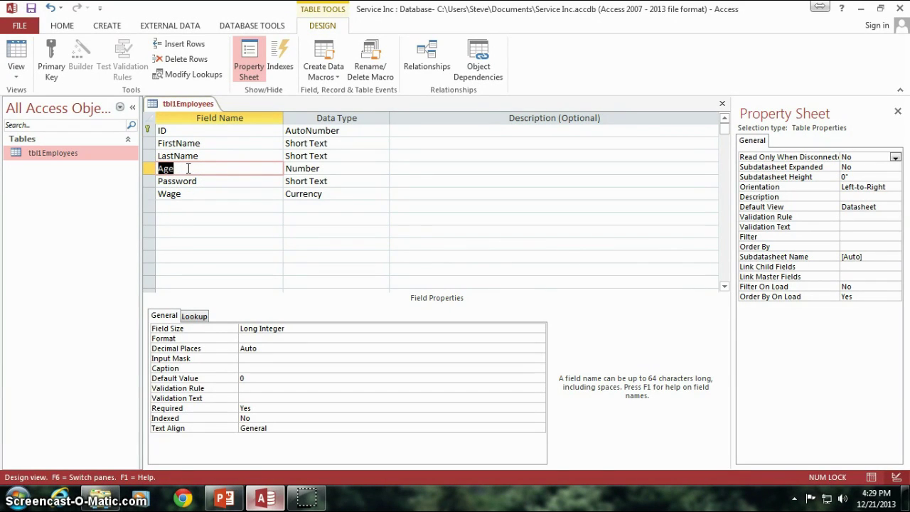
- Rename the Age field to DOB and change its data type to Date/Time
{"action": "double_click", "coordinate": [199, 167]}
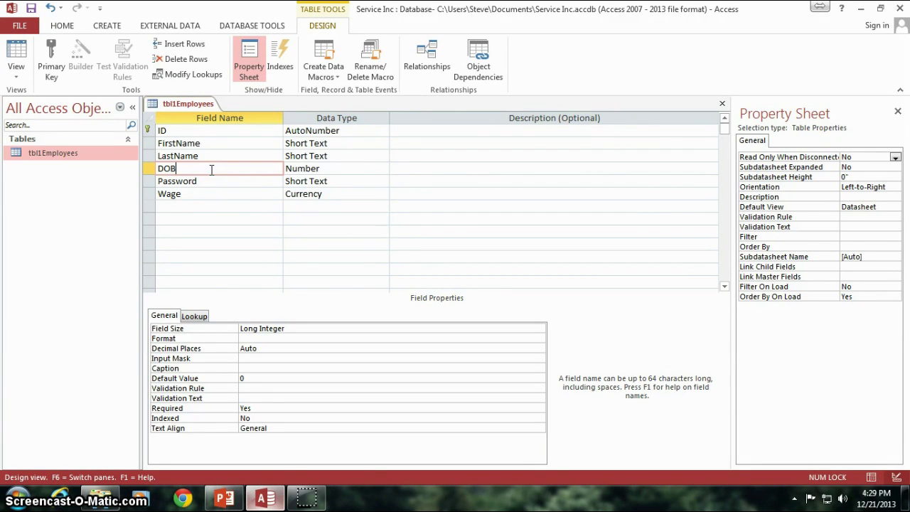
{"action": "left_click", "coordinate": [341, 168]}
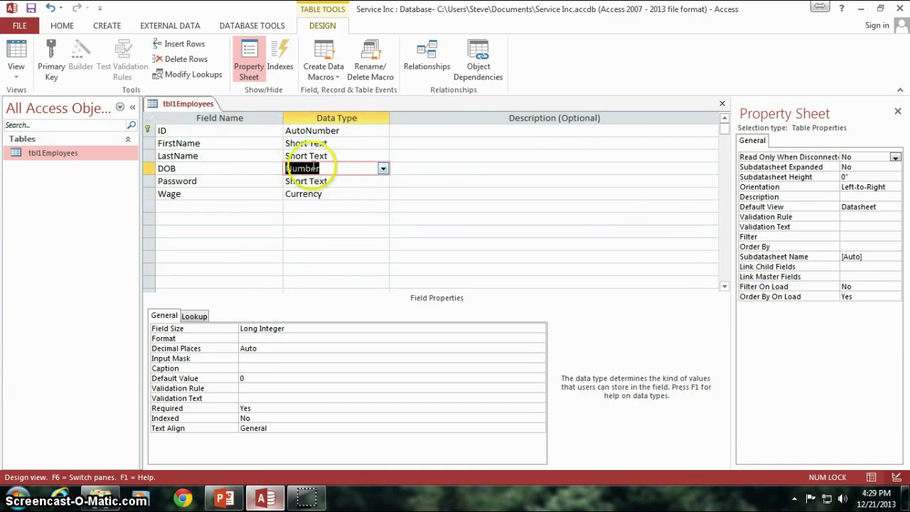
{"action": "left_click", "coordinate": [186, 169]}
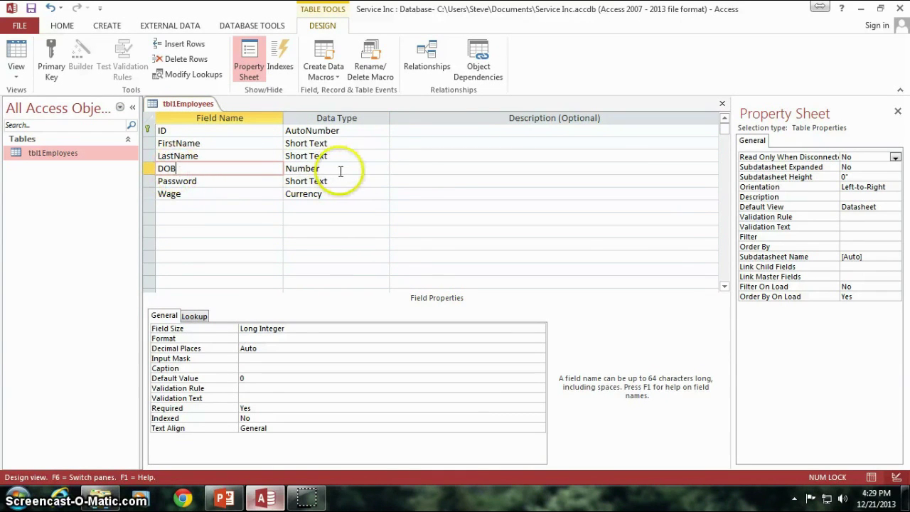
{"action": "left_click", "coordinate": [355, 171]}
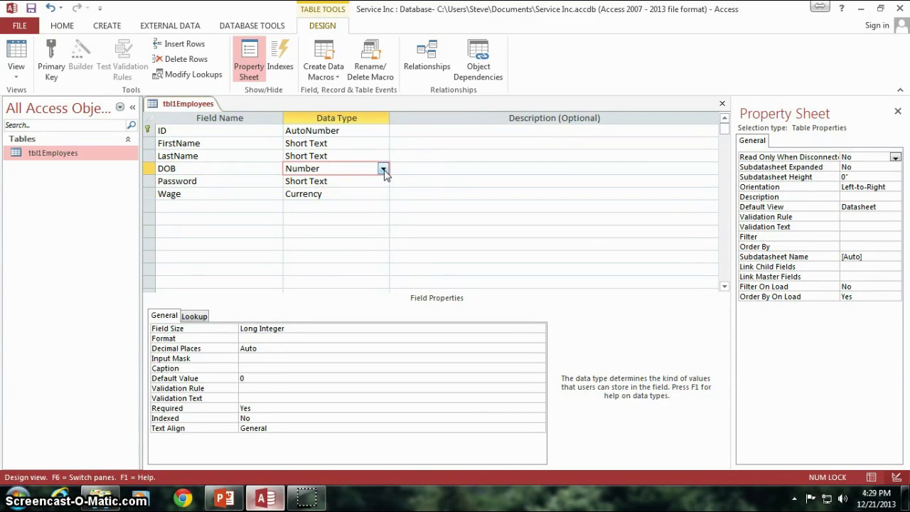
{"action": "left_click", "coordinate": [383, 169]}
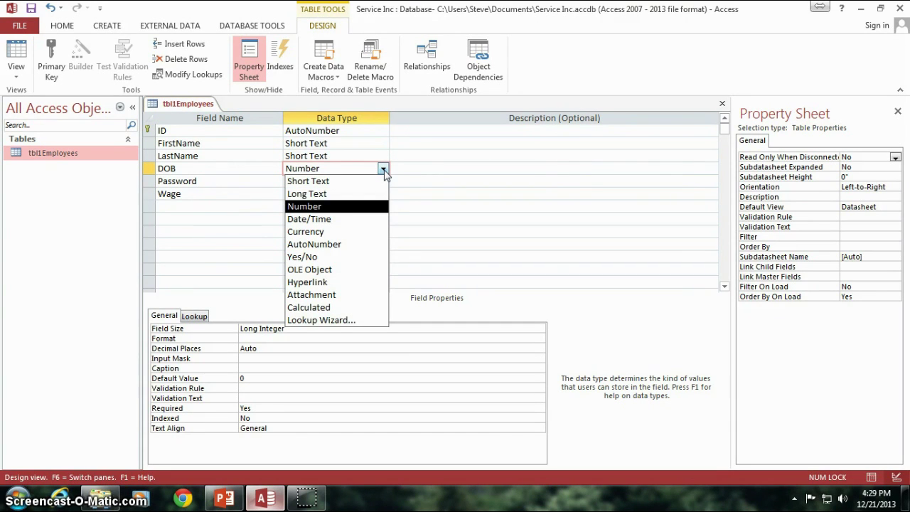
{"action": "left_click", "coordinate": [323, 219]}
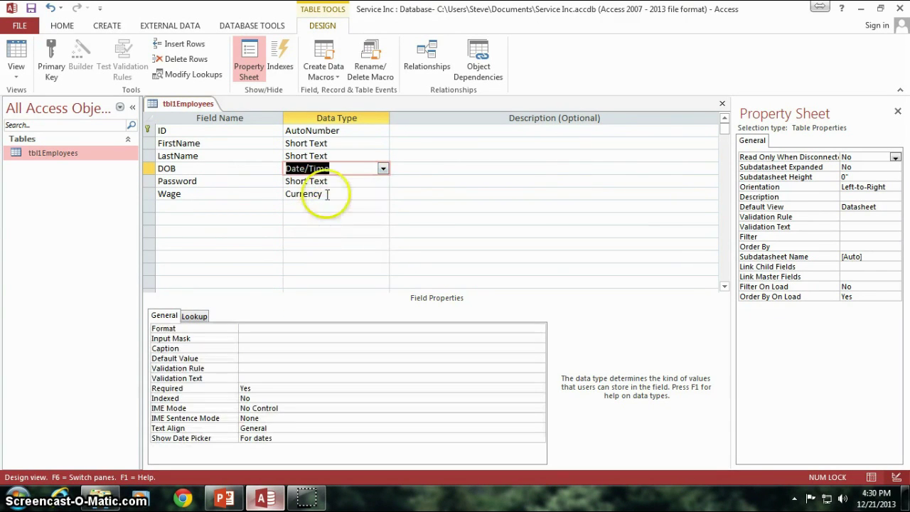
{"action": "left_click", "coordinate": [342, 168]}
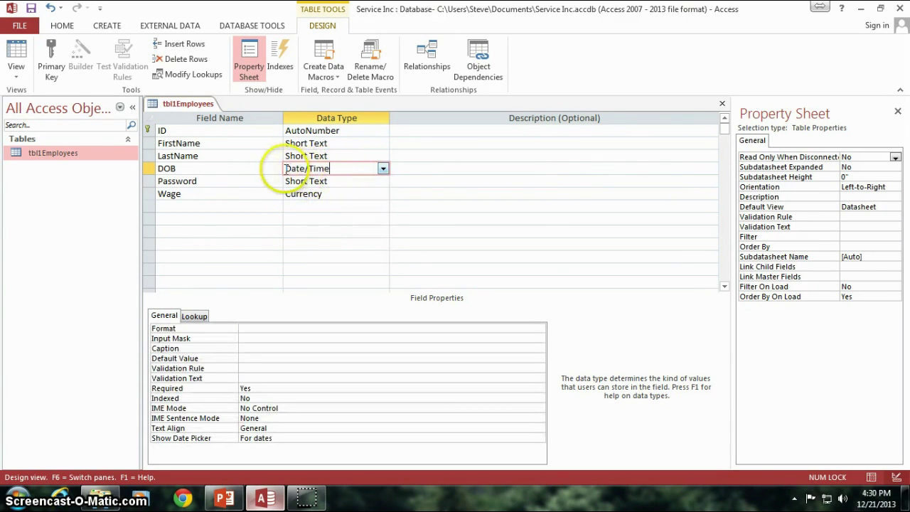
{"action": "left_click_drag", "start_coordinate": [308, 169], "coordinate": [326, 168]}
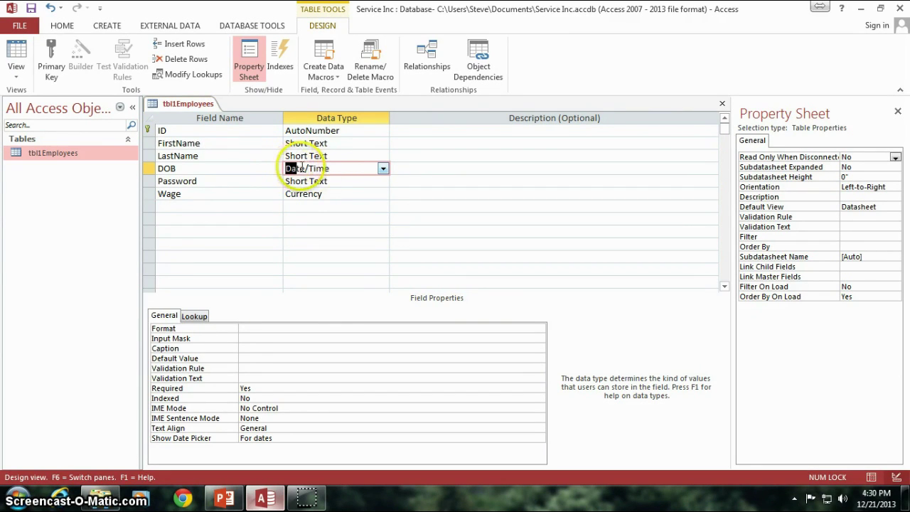
{"action": "left_click", "coordinate": [337, 167]}
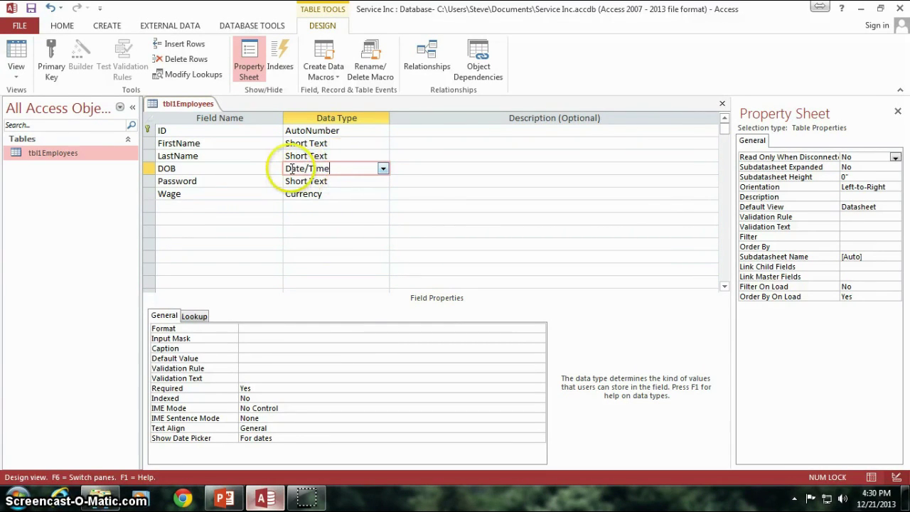
{"action": "left_click", "coordinate": [330, 181]}
{"action": "left_click", "coordinate": [306, 167]}
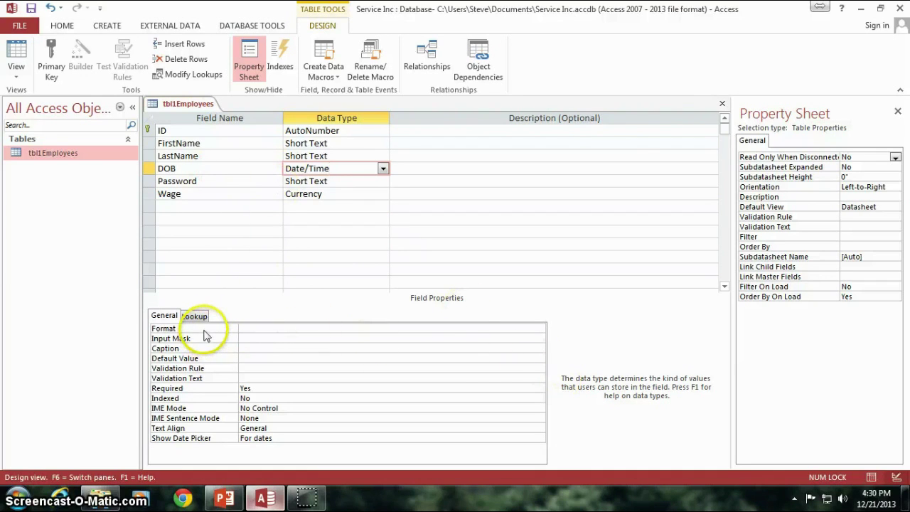
- Examine the descriptions of the DOB field's Format, Input Mask and Caption properties
{"action": "left_click", "coordinate": [274, 338]}
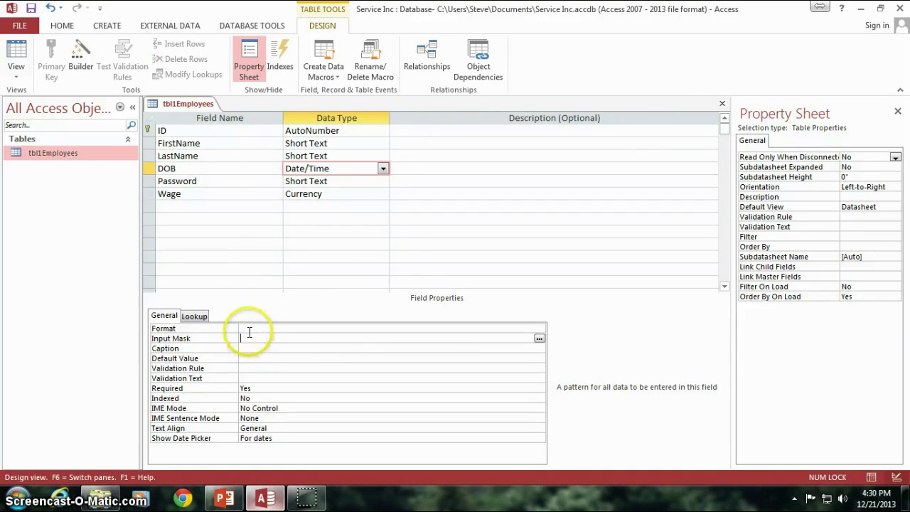
{"action": "left_click", "coordinate": [241, 329]}
{"action": "left_click", "coordinate": [254, 340]}
{"action": "left_click", "coordinate": [307, 349]}
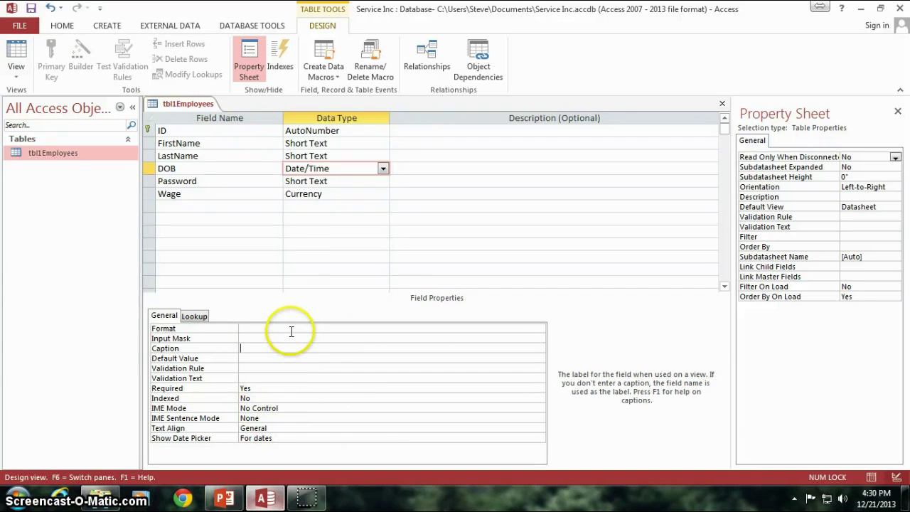
{"action": "left_click", "coordinate": [284, 328]}
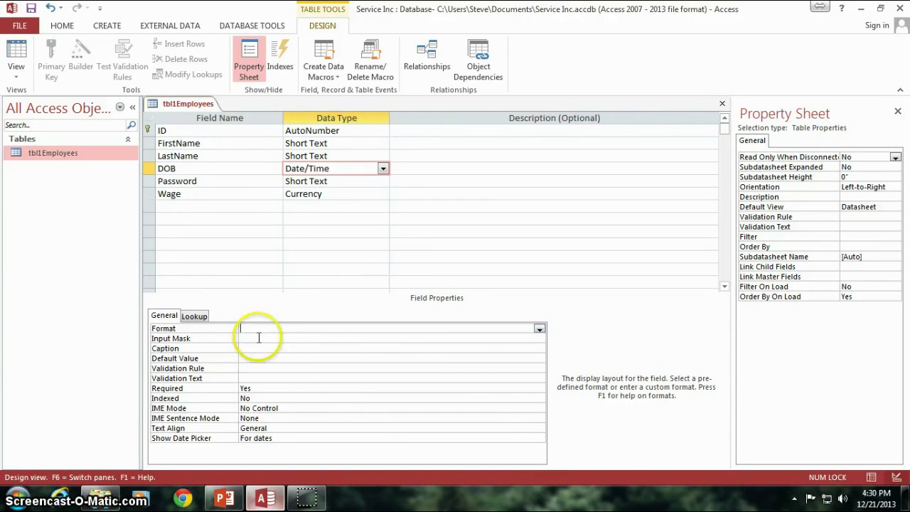
{"action": "left_click", "coordinate": [260, 338]}
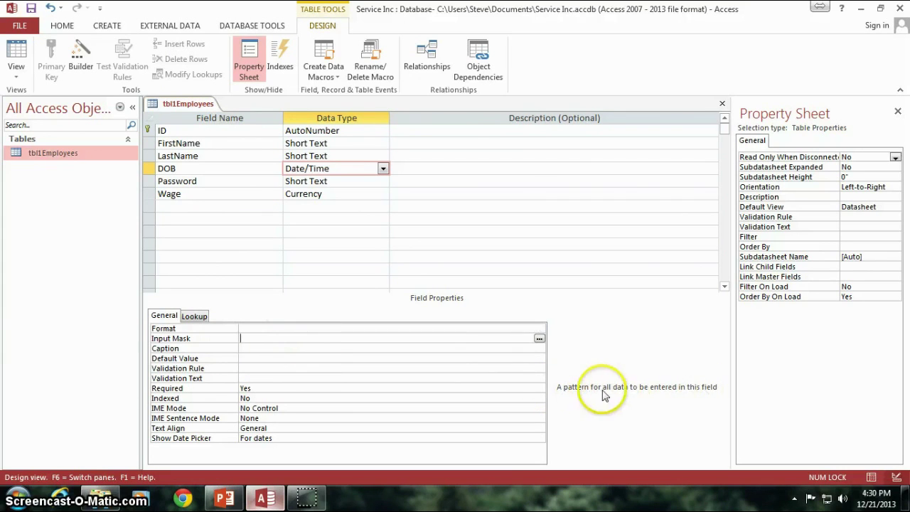
{"action": "left_click", "coordinate": [310, 327]}
{"action": "left_click", "coordinate": [303, 338]}
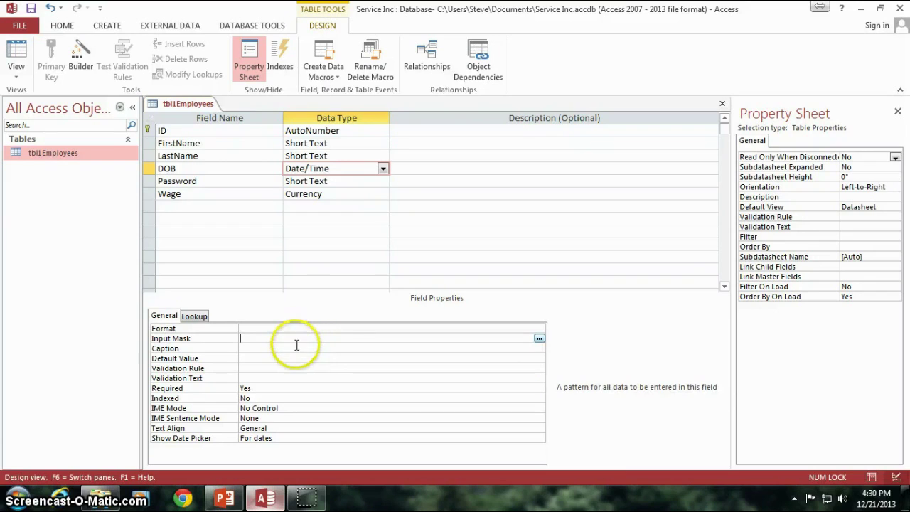
{"action": "left_click", "coordinate": [297, 347]}
- Set the DOB field's Format property to Short Date and review the chosen format among the available ones
{"action": "left_click", "coordinate": [303, 330]}
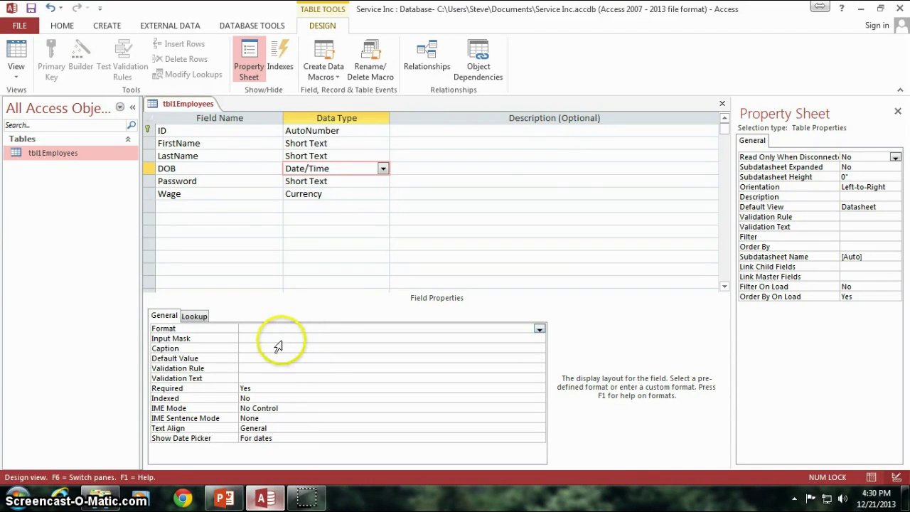
{"action": "left_click", "coordinate": [540, 329]}
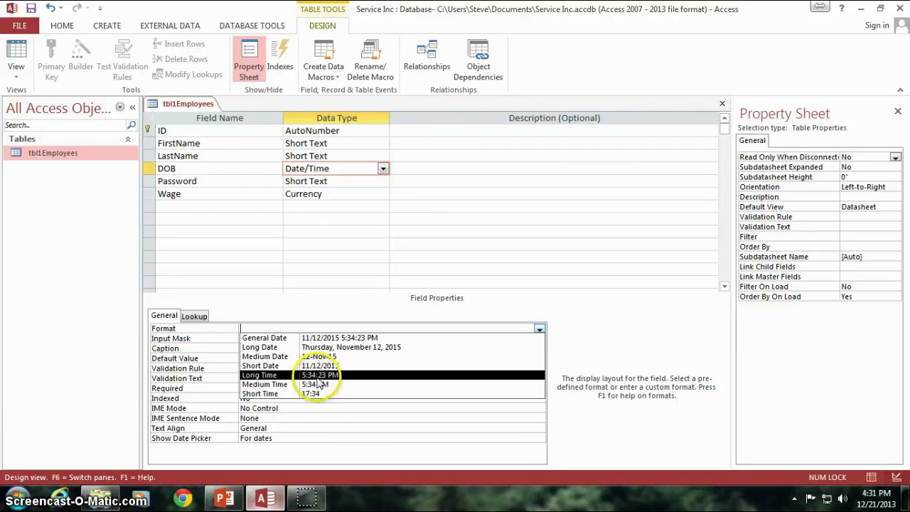
{"action": "left_click", "coordinate": [342, 367]}
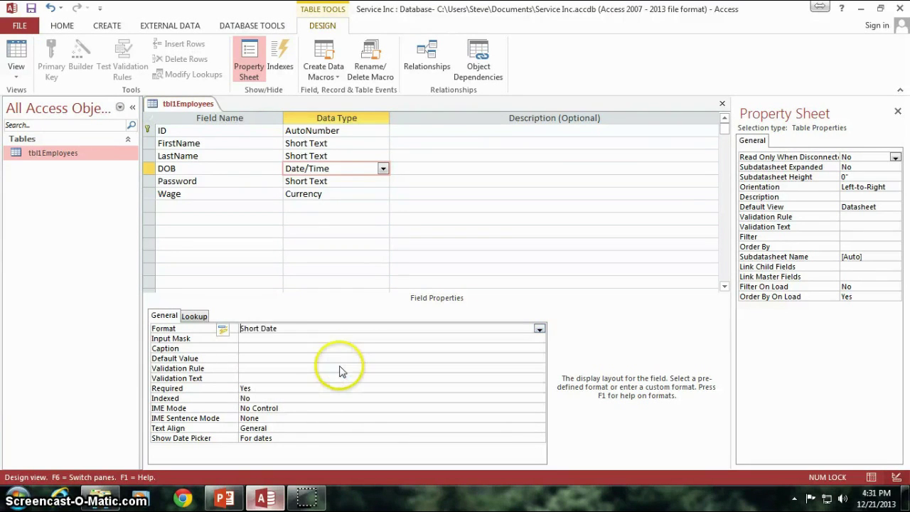
{"action": "left_click", "coordinate": [274, 339]}
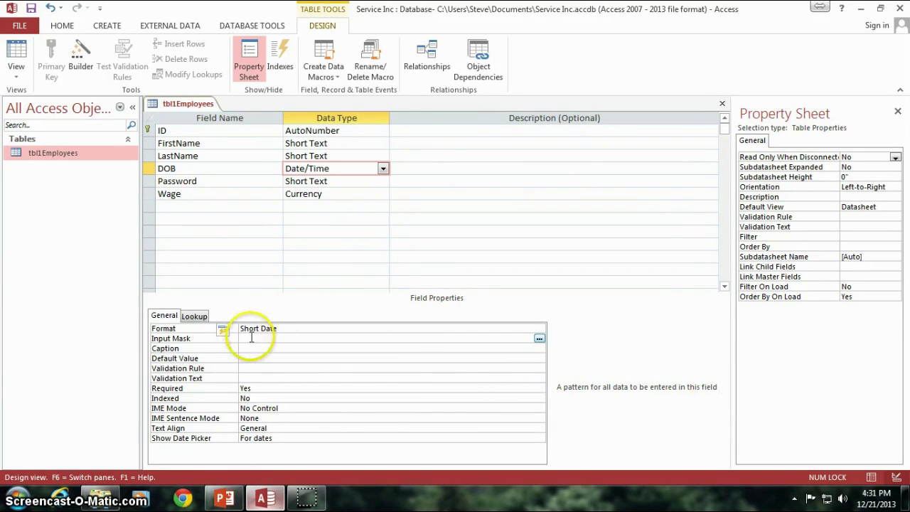
{"action": "left_click", "coordinate": [317, 328]}
{"action": "left_click", "coordinate": [539, 328]}
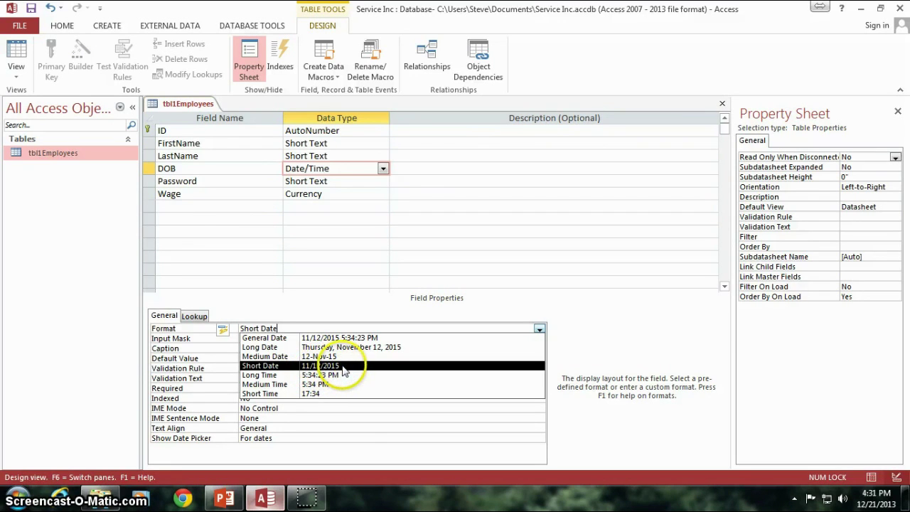
{"action": "left_click", "coordinate": [555, 339]}
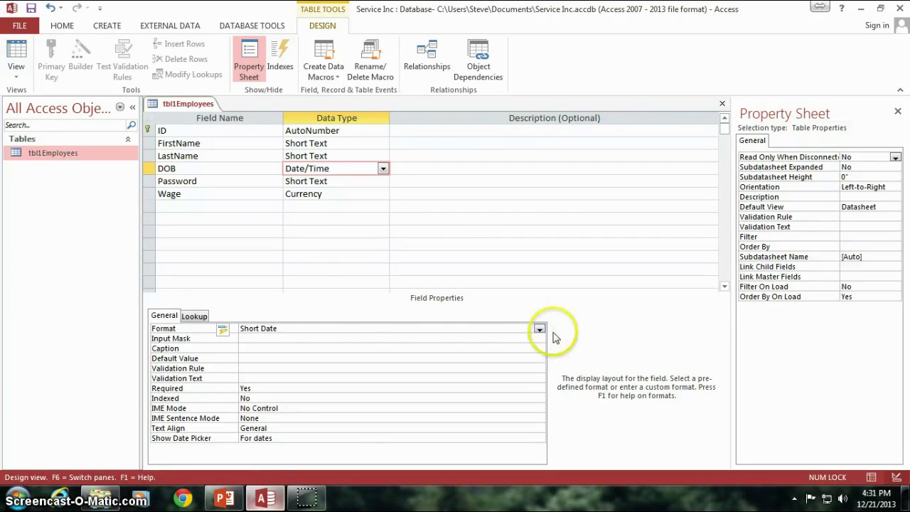
- Apply the Short Date input mask to the DOB field with the Input Mask Wizard, saving the table first and keeping the default mask and placeholder
{"action": "left_click", "coordinate": [300, 341]}
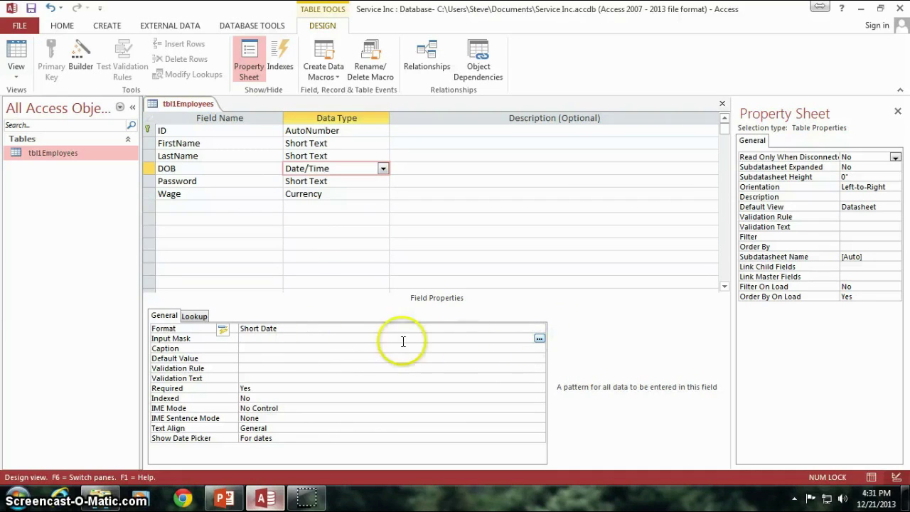
{"action": "left_click", "coordinate": [540, 338]}
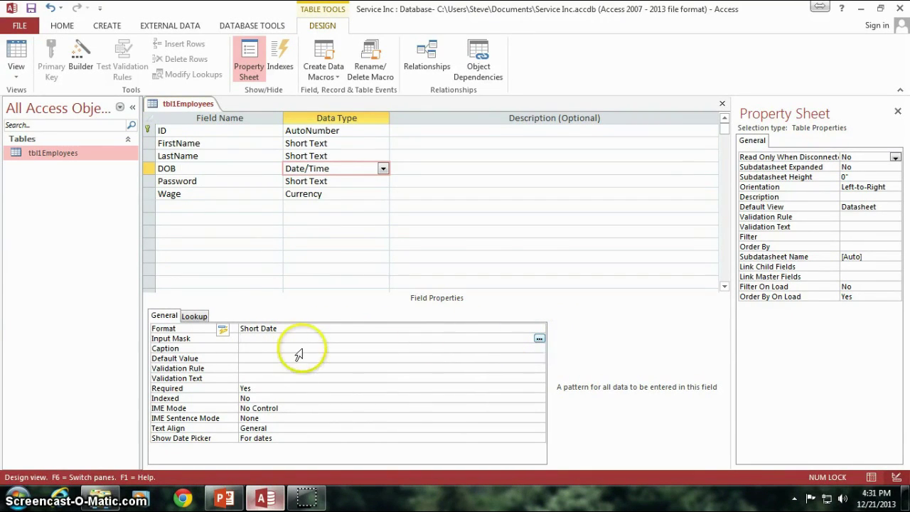
{"action": "left_click", "coordinate": [540, 339]}
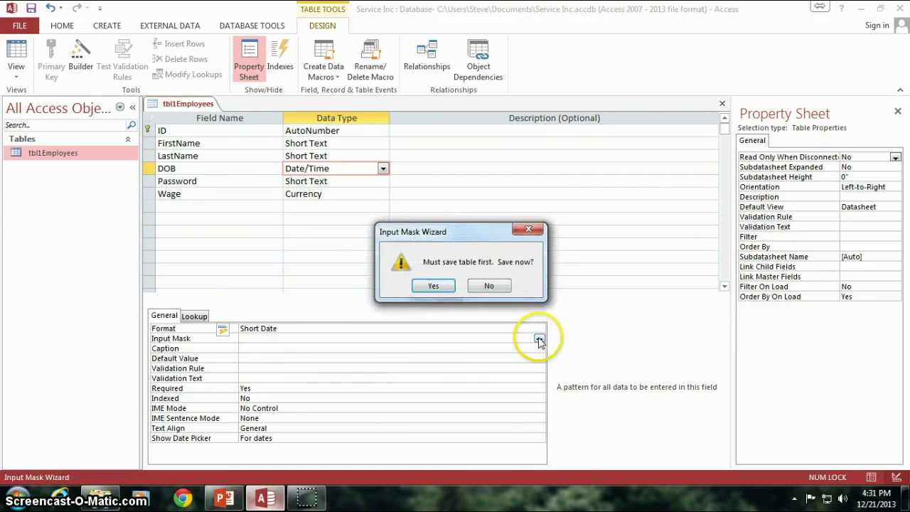
{"action": "left_click", "coordinate": [435, 283]}
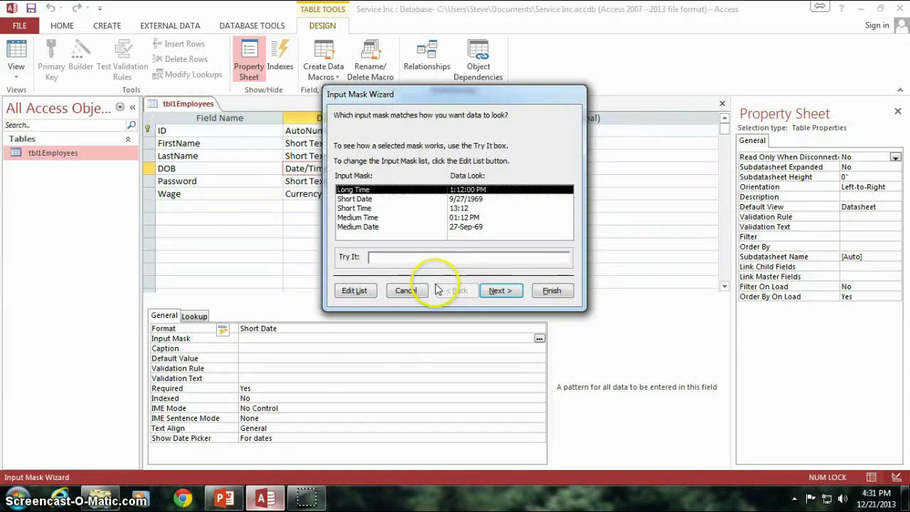
{"action": "left_click_drag", "start_coordinate": [427, 95], "coordinate": [387, 142]}
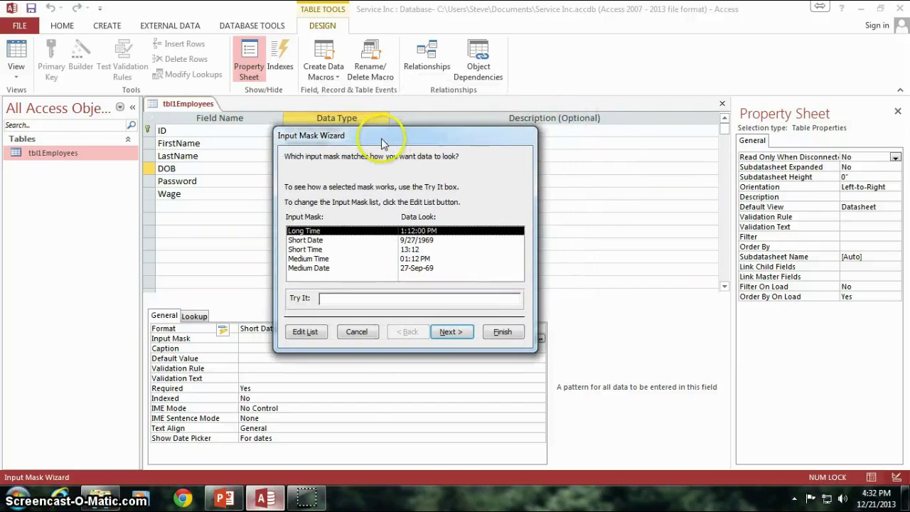
{"action": "left_click", "coordinate": [322, 242]}
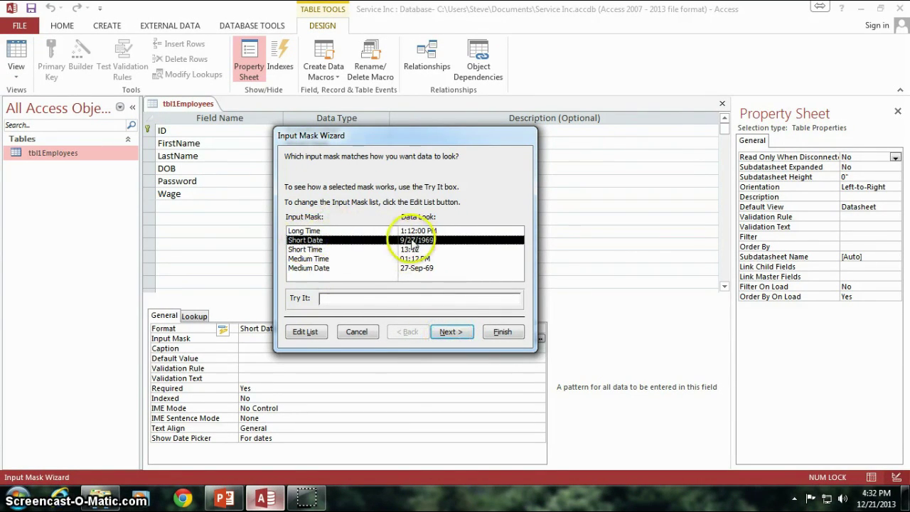
{"action": "left_click", "coordinate": [450, 332]}
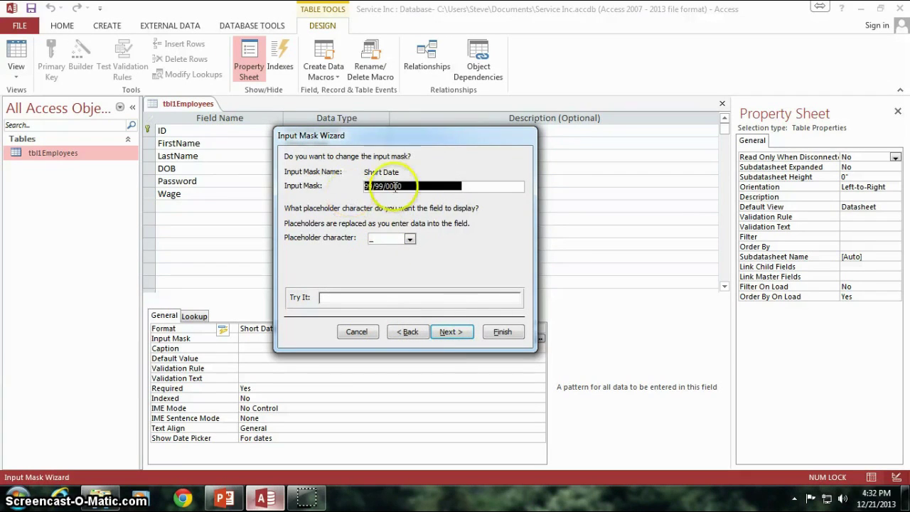
{"action": "left_click", "coordinate": [469, 186]}
{"action": "left_click_drag", "start_coordinate": [491, 185], "coordinate": [337, 187]}
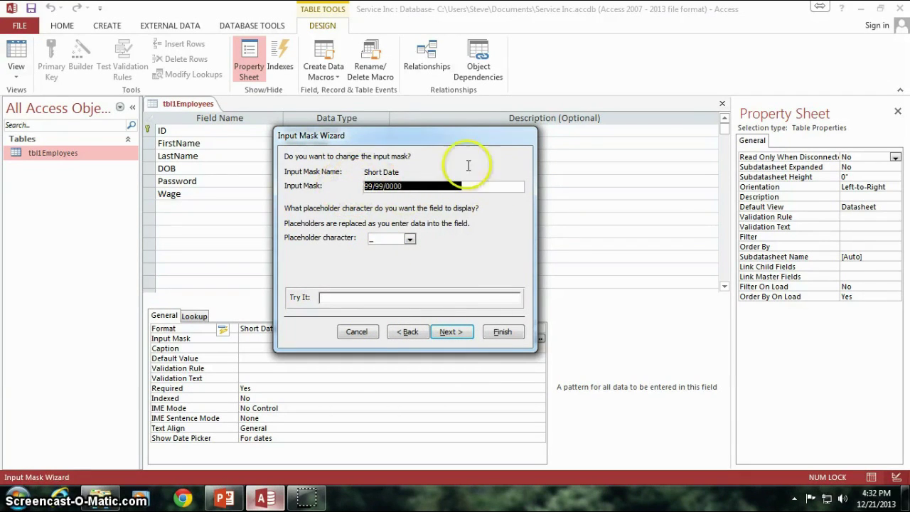
{"action": "left_click", "coordinate": [459, 334]}
{"action": "left_click", "coordinate": [500, 332]}
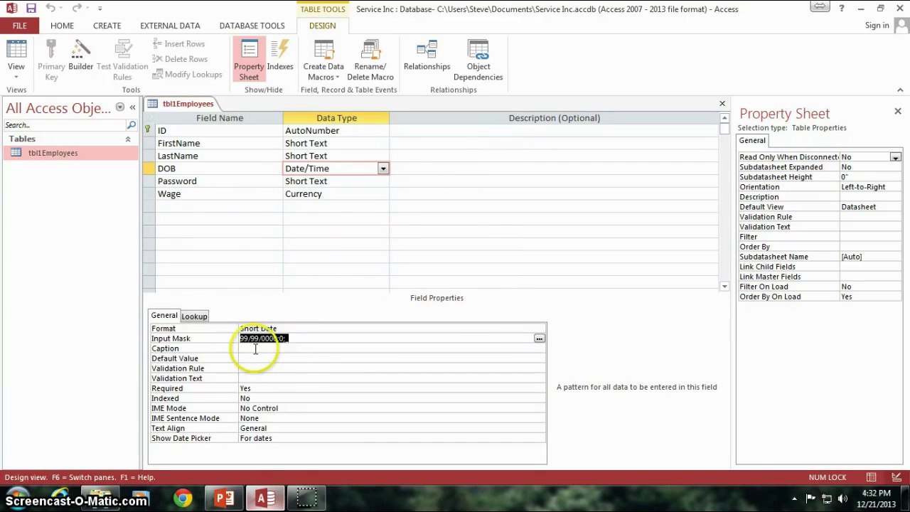
- Set the DOB field's caption to "Date Of Birth"
{"action": "left_click", "coordinate": [322, 353]}
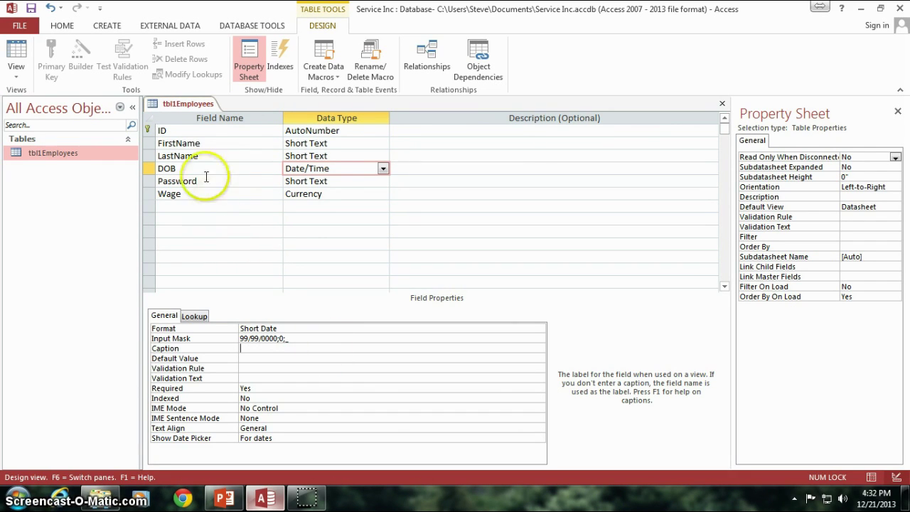
{"action": "left_click", "coordinate": [263, 348]}
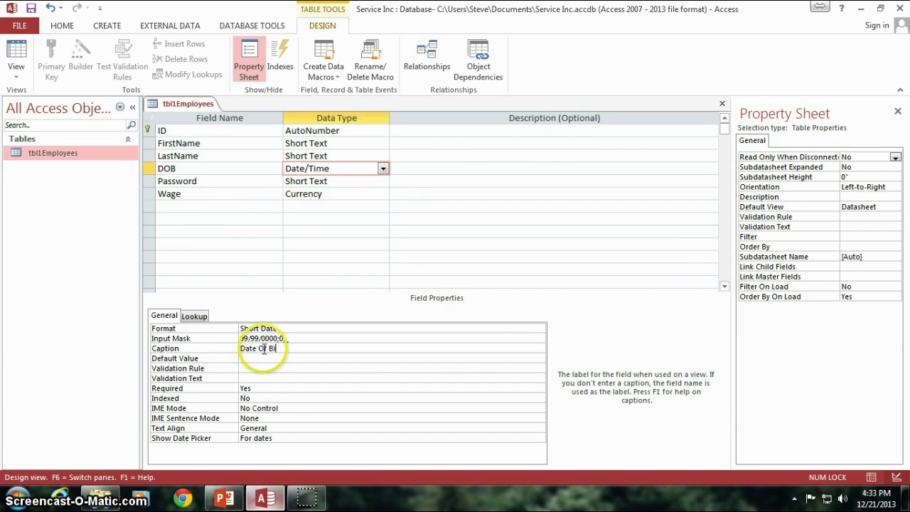
{"action": "type", "text": "Date Of Birth"}
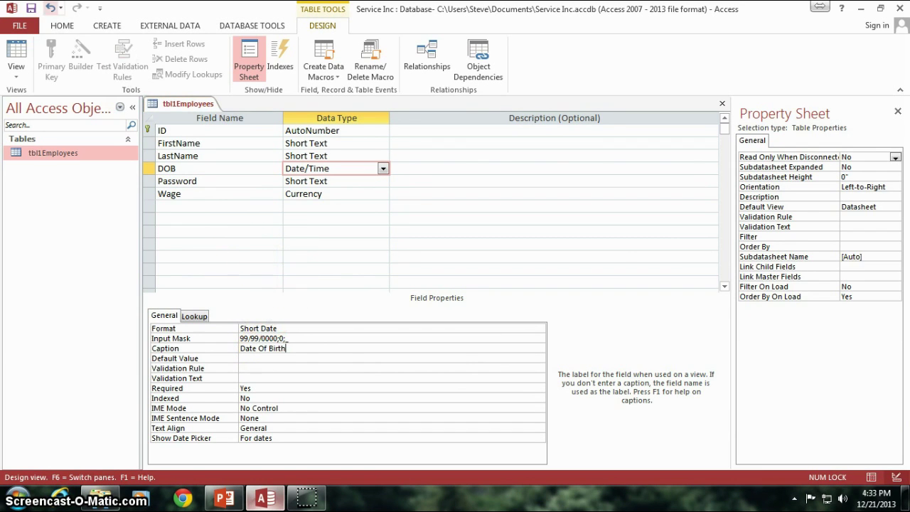
- Save the table design and check the Date Of Birth input mask in the new record in Datasheet view
{"action": "left_click", "coordinate": [32, 8]}
{"action": "left_click", "coordinate": [16, 55]}
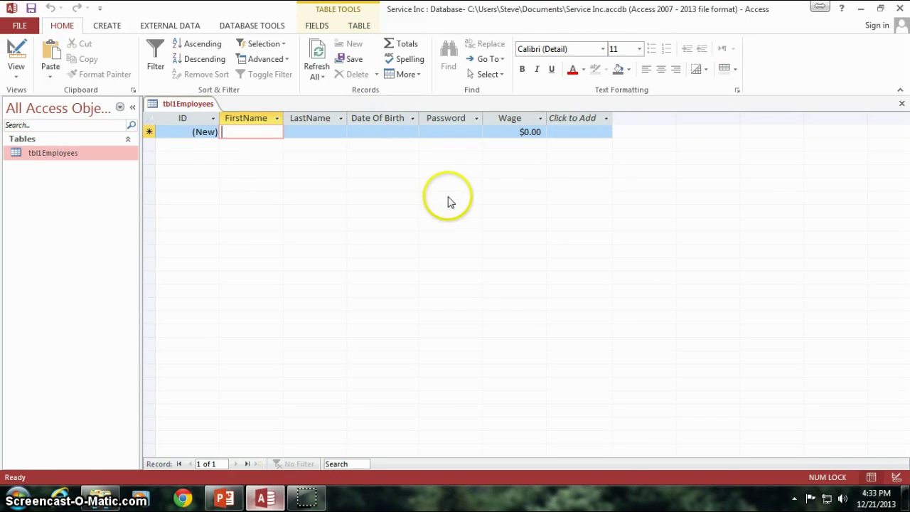
{"action": "left_click", "coordinate": [377, 131]}
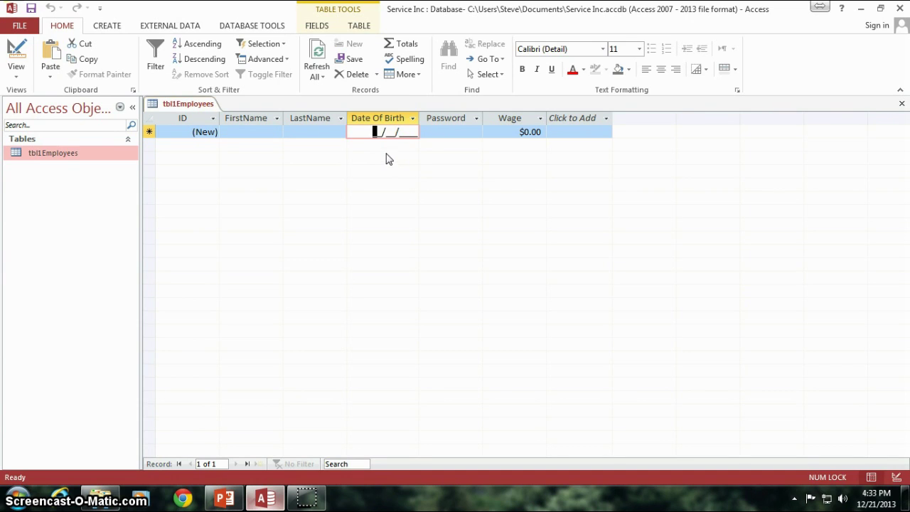
- Reopen tbl1Employees in Design View and clear the DOB field's caption
{"action": "right_click", "coordinate": [187, 103]}
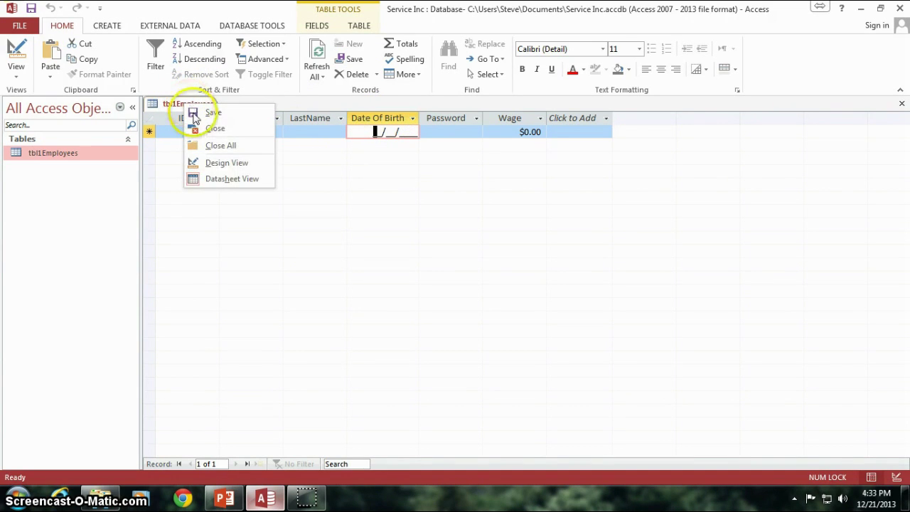
{"action": "left_click", "coordinate": [217, 167]}
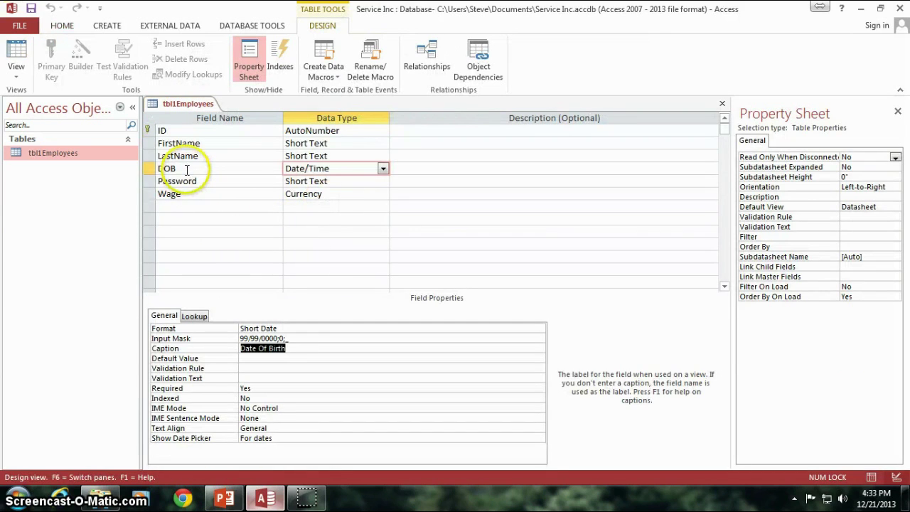
{"action": "left_click_drag", "start_coordinate": [176, 168], "coordinate": [152, 170]}
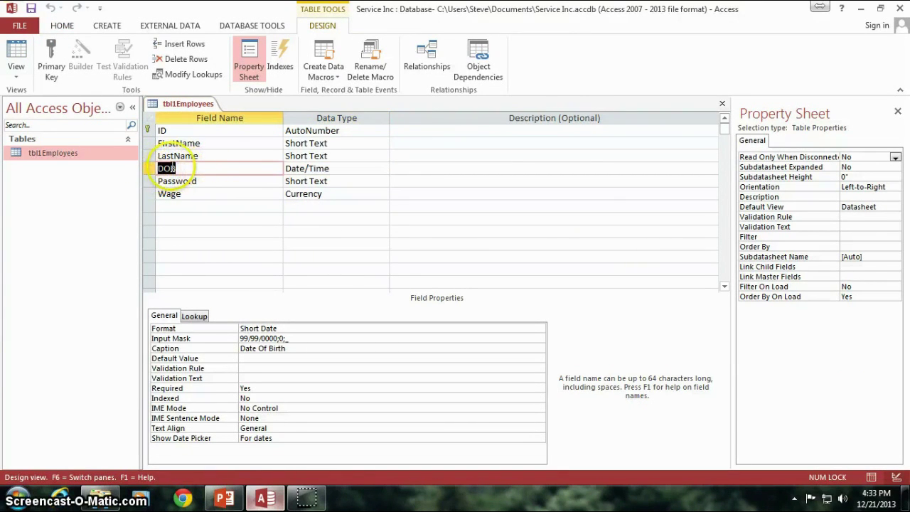
{"action": "left_click", "coordinate": [226, 349]}
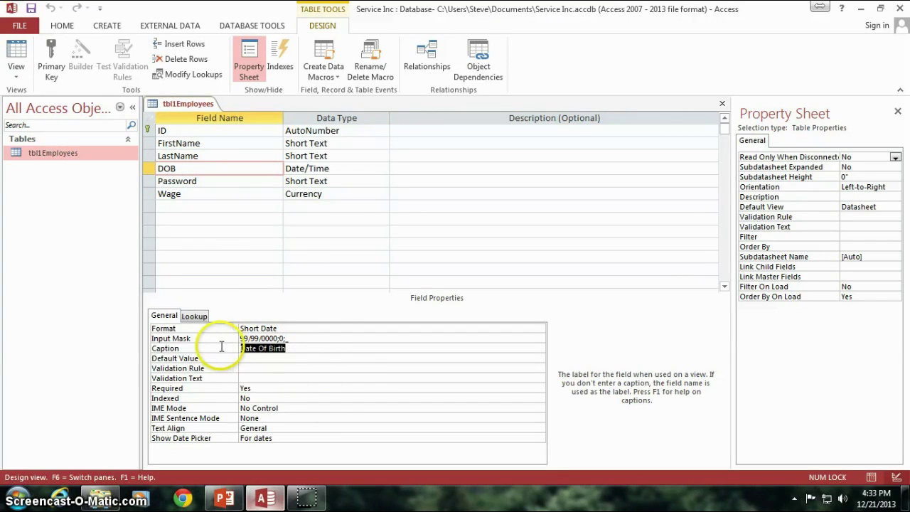
- Set the DOB field's Default Value to =Date() with the Expression Builder, browsing the built-in Date/Time functions
{"action": "left_click", "coordinate": [271, 358]}
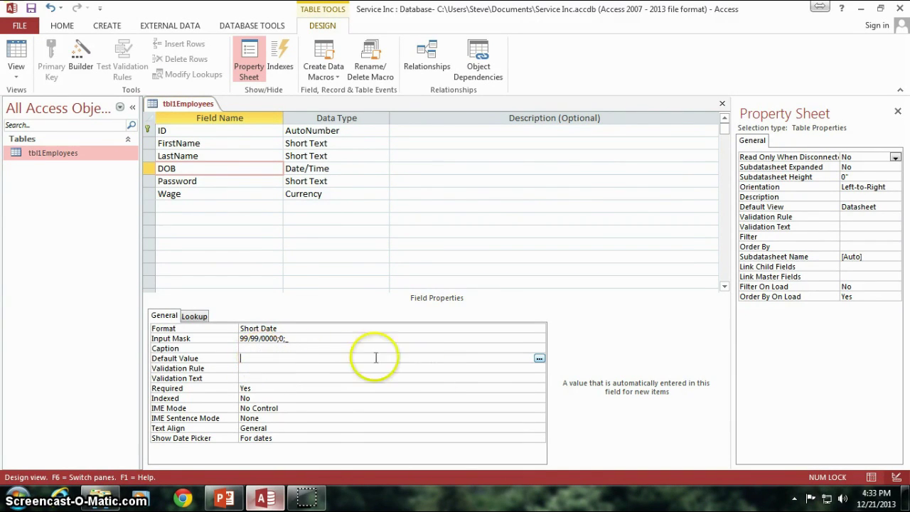
{"action": "left_click", "coordinate": [540, 359]}
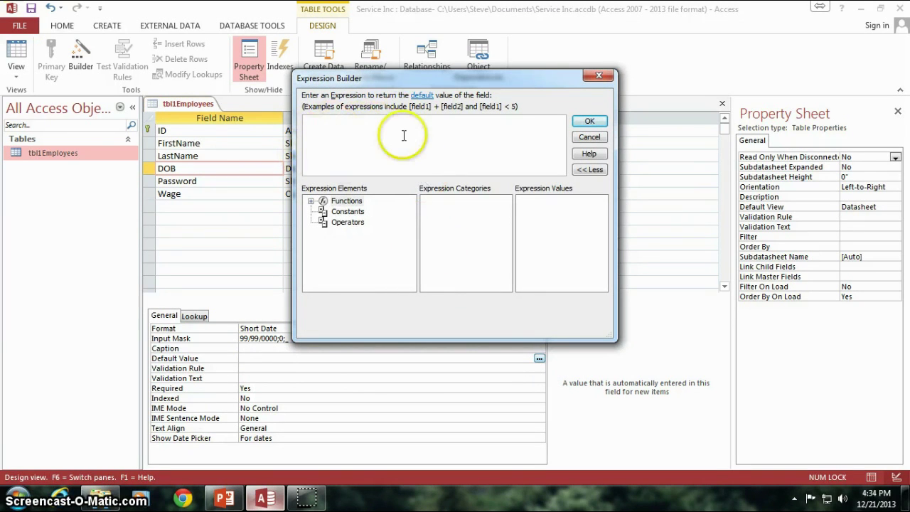
{"action": "left_click", "coordinate": [312, 201]}
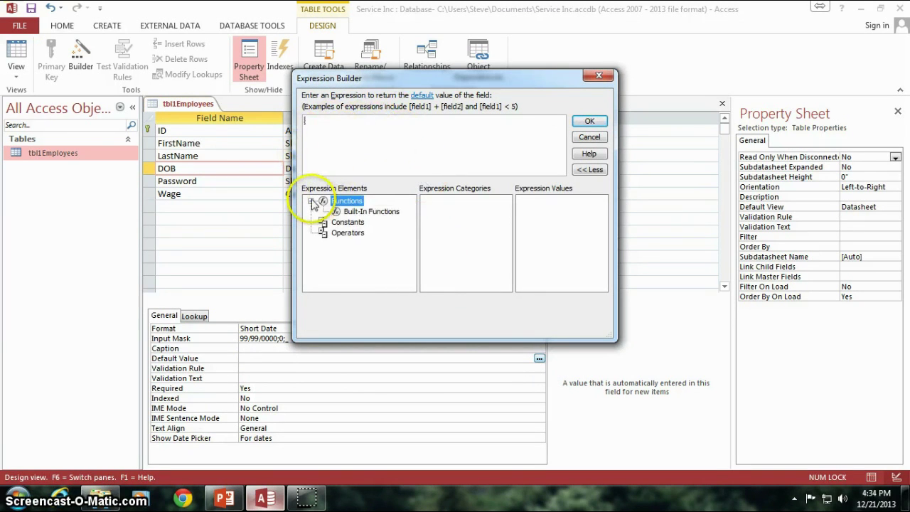
{"action": "left_click", "coordinate": [370, 212]}
{"action": "left_click", "coordinate": [445, 218]}
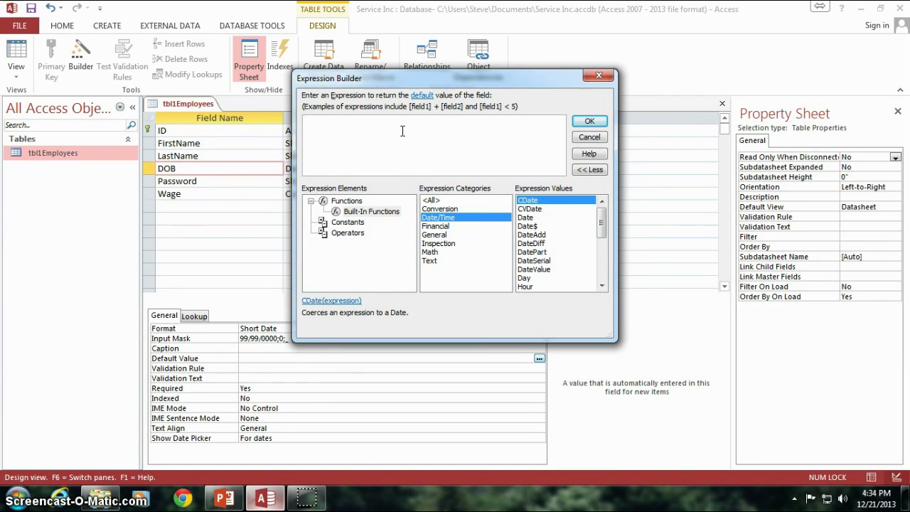
{"action": "type", "text": "Date"}
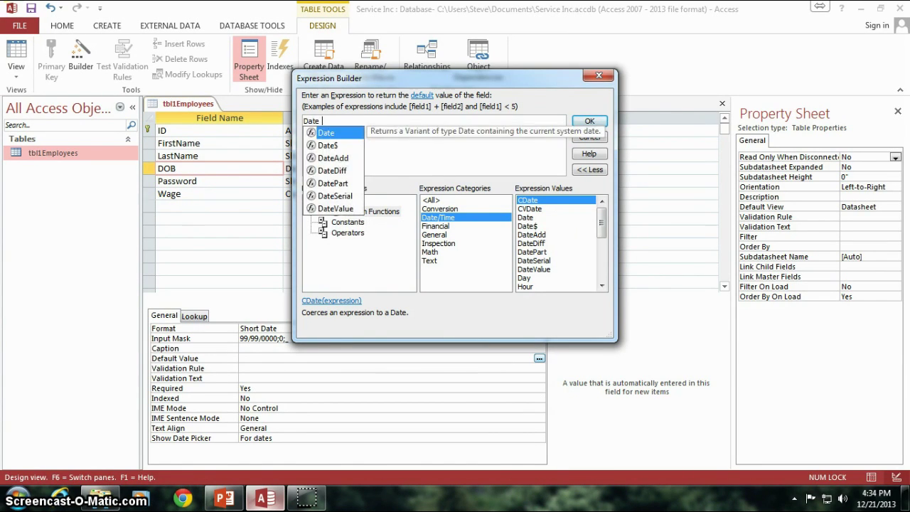
{"action": "type", "text": "()"}
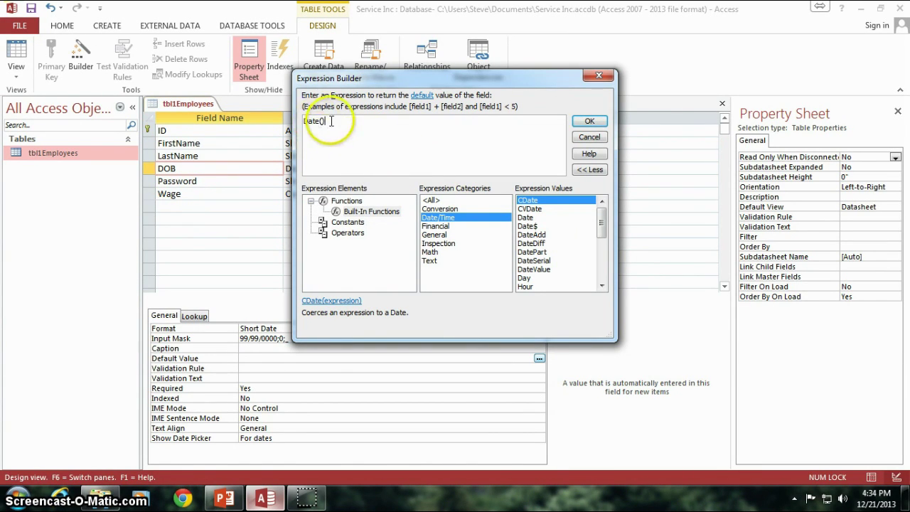
{"action": "left_click_drag", "start_coordinate": [328, 121], "coordinate": [303, 122]}
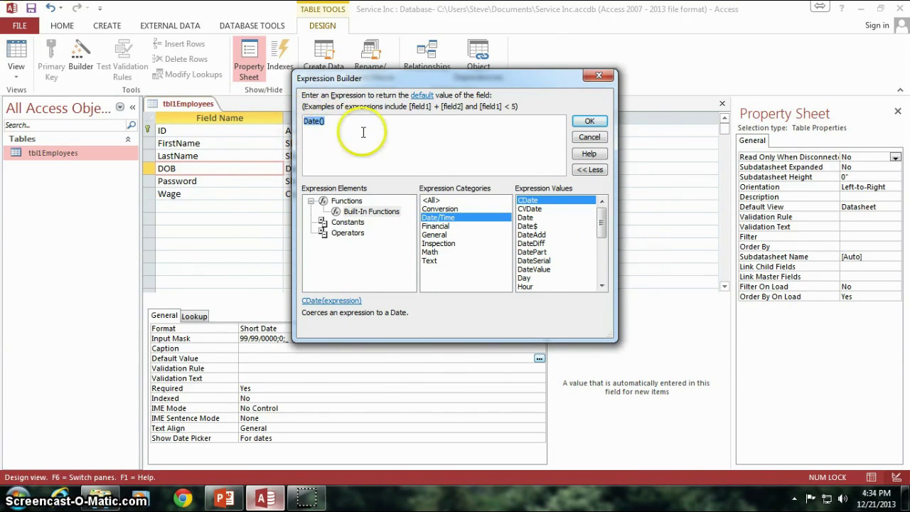
{"action": "left_click", "coordinate": [326, 121]}
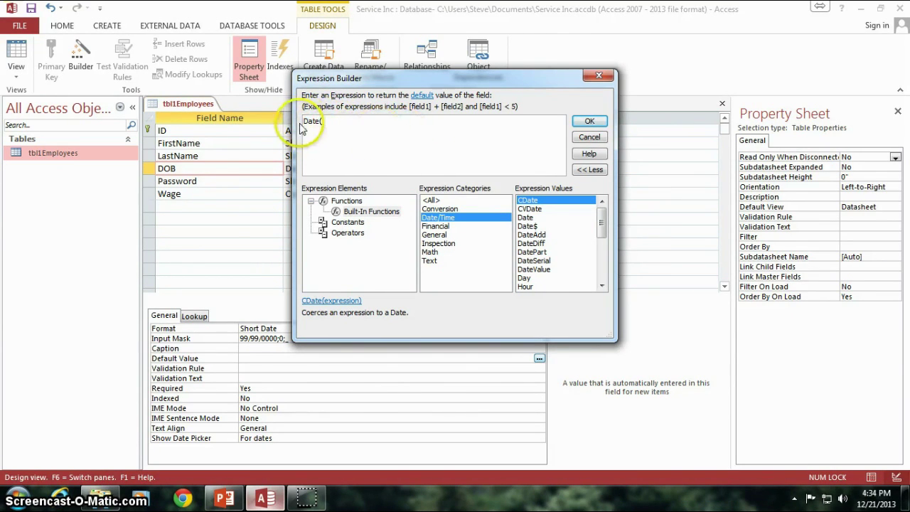
{"action": "left_click", "coordinate": [588, 121]}
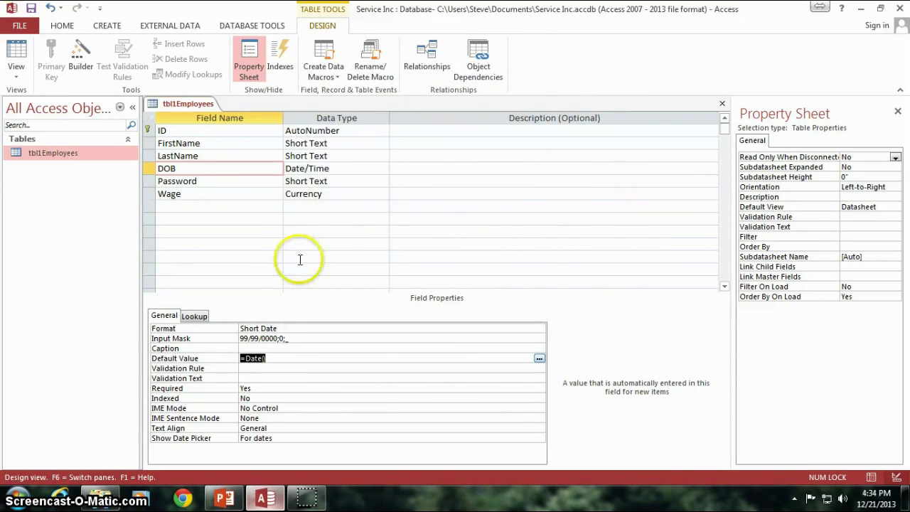
{"action": "left_click", "coordinate": [269, 361]}
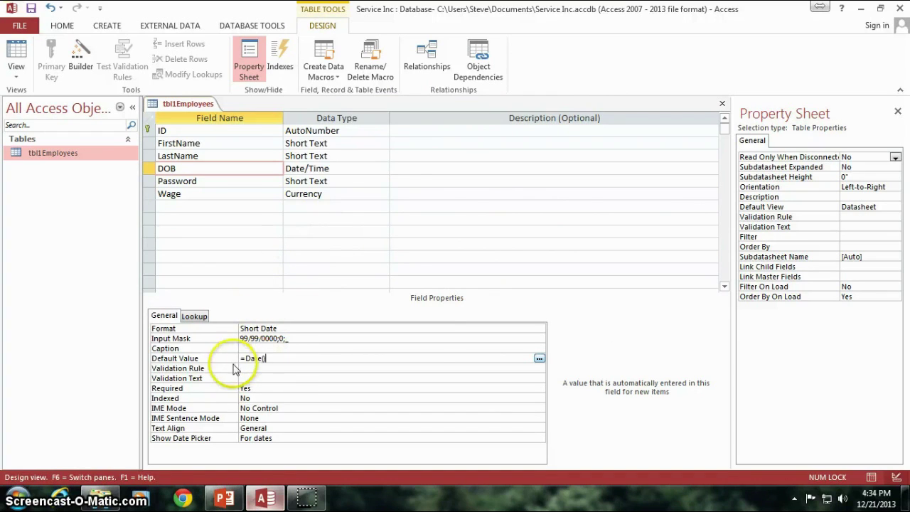
- Examine what the DOB field's Validation Rule and Validation Text properties are for, alongside its Default Value and Caption
{"action": "left_click", "coordinate": [271, 367]}
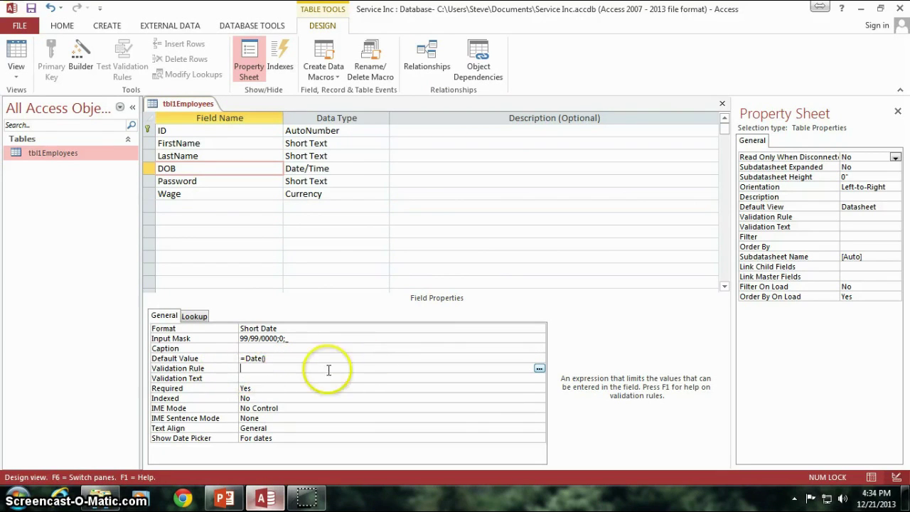
{"action": "left_click", "coordinate": [278, 379]}
{"action": "left_click", "coordinate": [318, 368]}
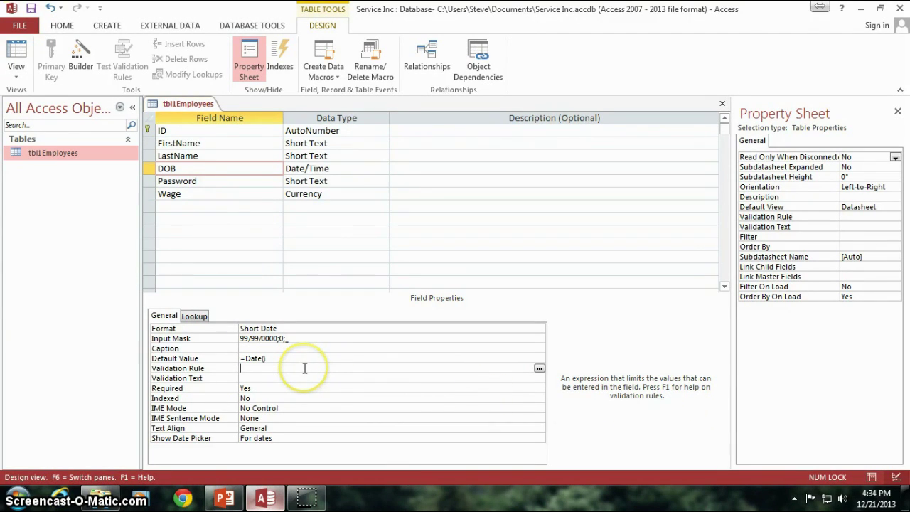
{"action": "left_click", "coordinate": [280, 377]}
{"action": "left_click", "coordinate": [290, 367]}
{"action": "left_click", "coordinate": [299, 358]}
{"action": "left_click", "coordinate": [303, 348]}
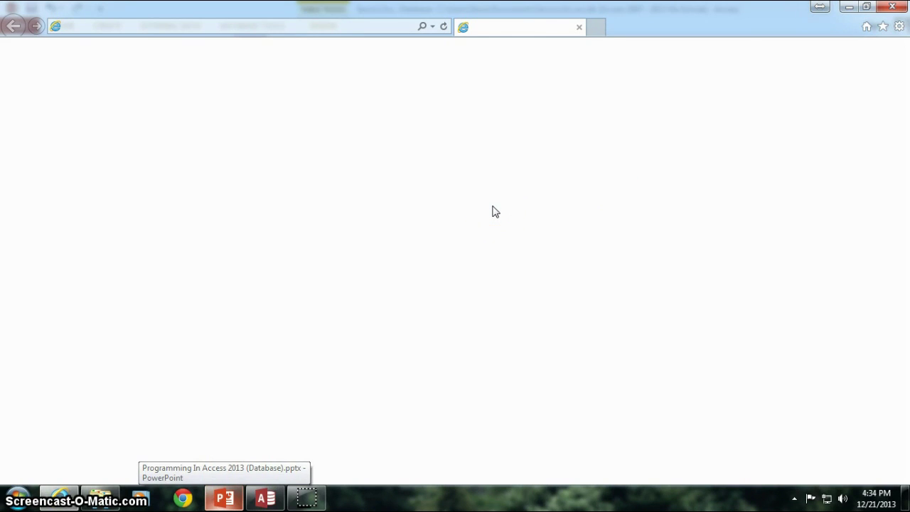
{"action": "left_click", "coordinate": [265, 497]}
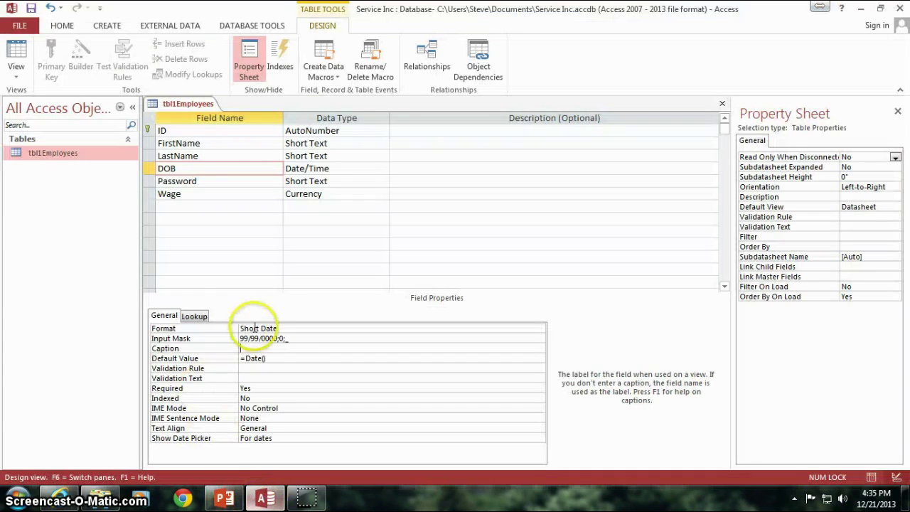
{"action": "left_click", "coordinate": [254, 369]}
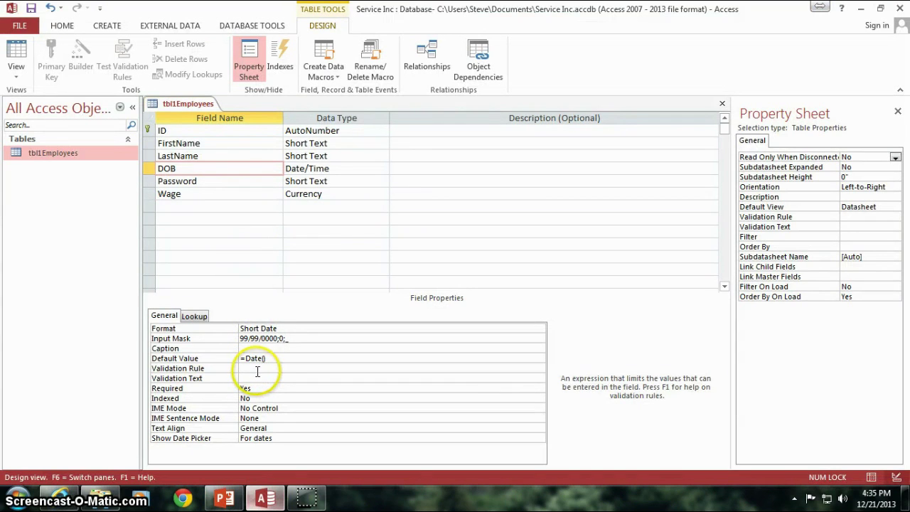
{"action": "left_click", "coordinate": [265, 378]}
{"action": "left_click", "coordinate": [276, 369]}
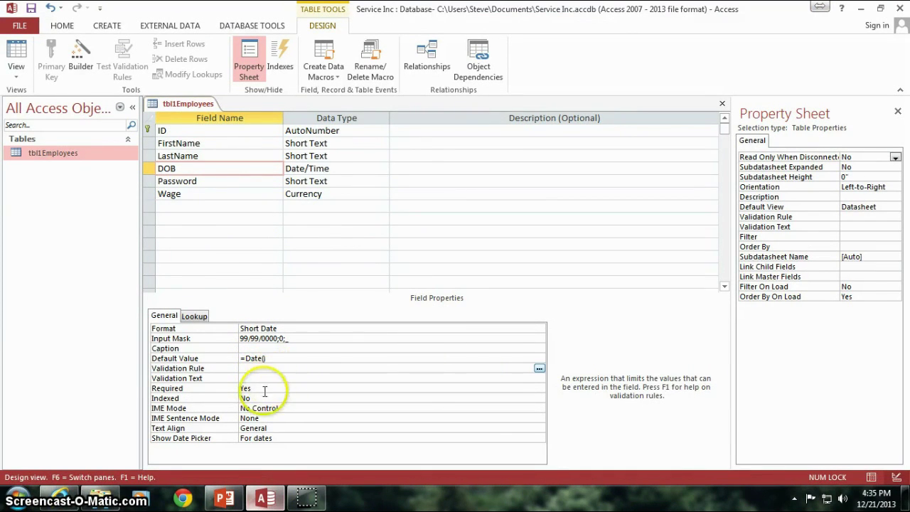
- Set the DOB field's Required property to Yes
{"action": "left_click", "coordinate": [265, 388]}
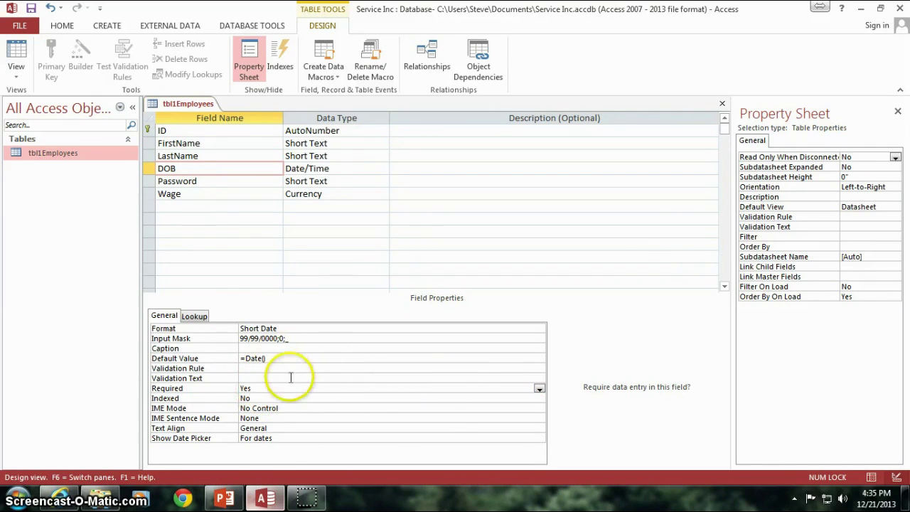
{"action": "left_click", "coordinate": [266, 387]}
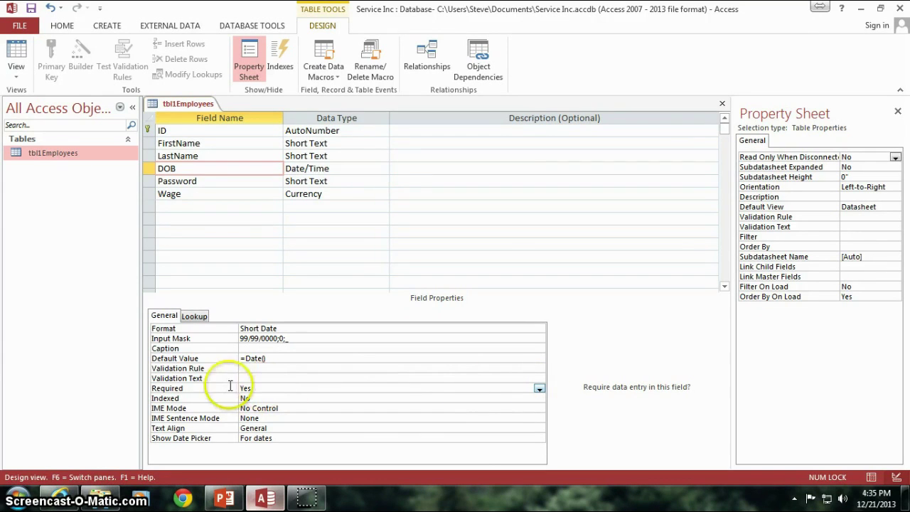
{"action": "left_click", "coordinate": [539, 388]}
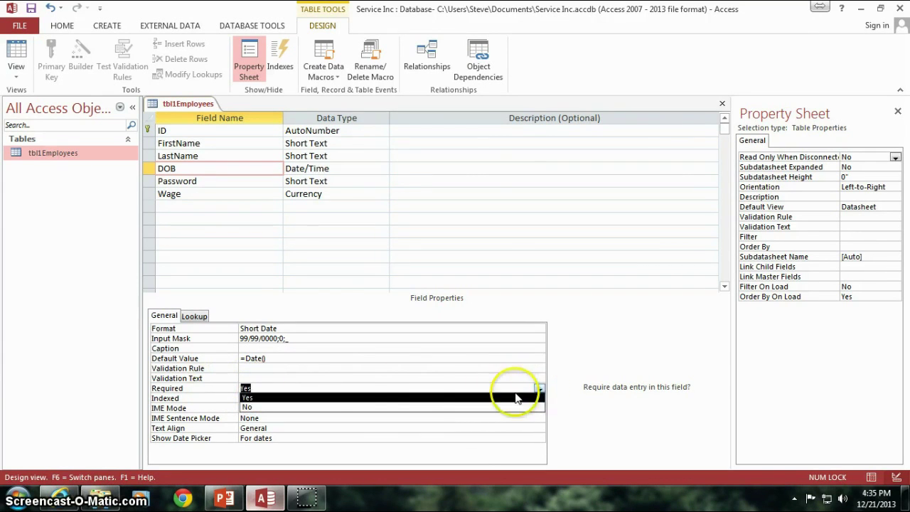
{"action": "left_click", "coordinate": [354, 398]}
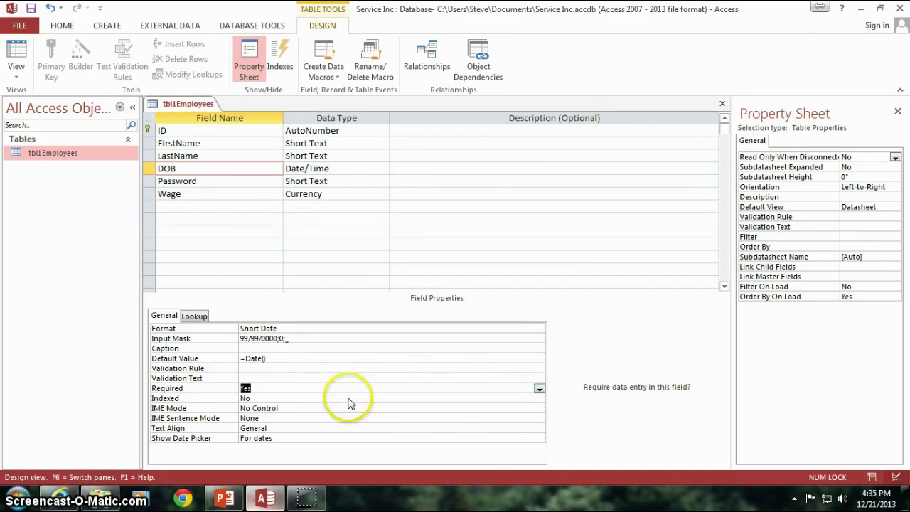
- Compare the properties of the Password and Wage fields with DOB's, and review DOB's Indexed, IME Sentence Mode and Text Align properties
{"action": "left_click", "coordinate": [210, 182]}
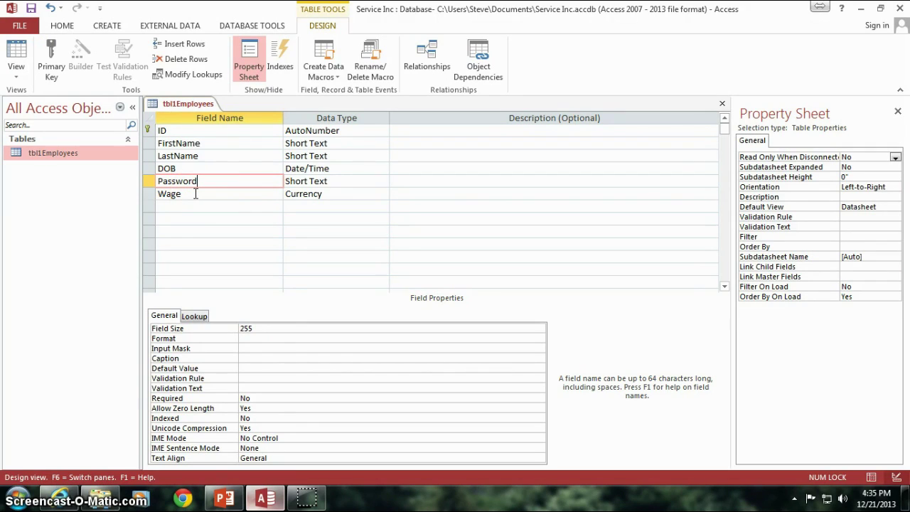
{"action": "left_click", "coordinate": [195, 194]}
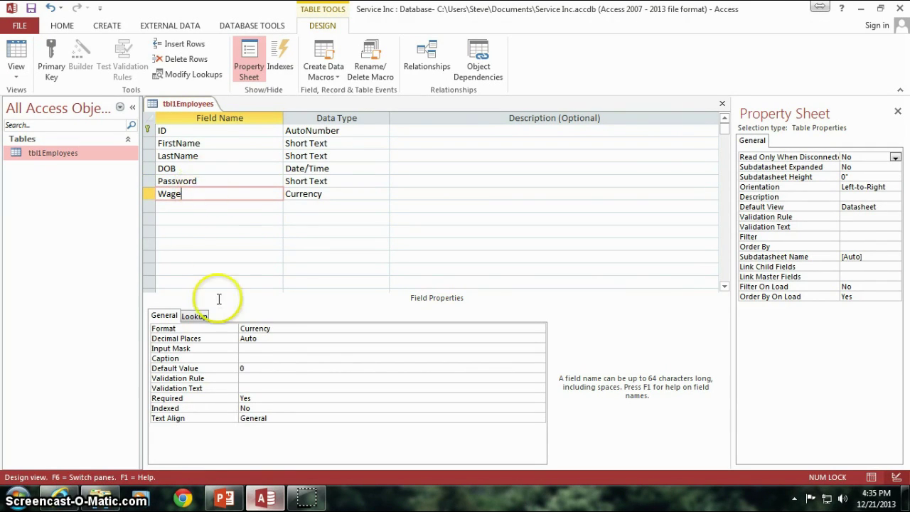
{"action": "left_click", "coordinate": [212, 168]}
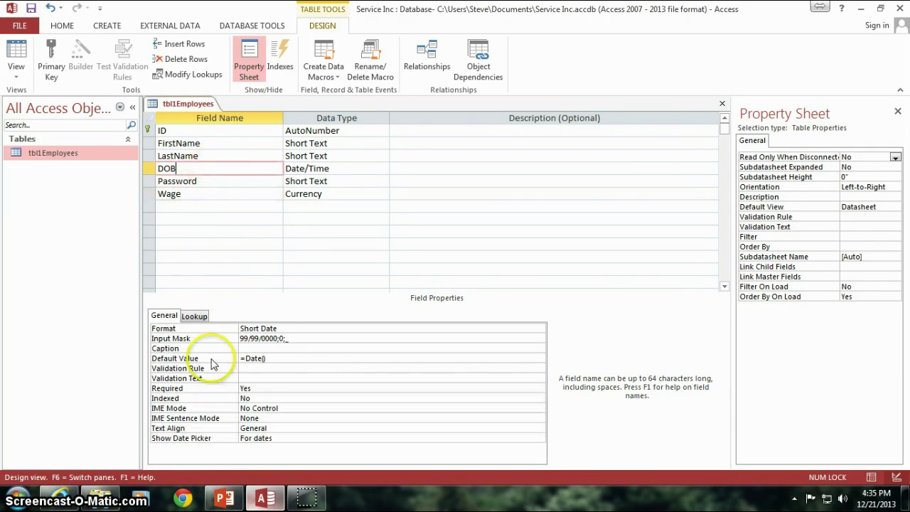
{"action": "left_click", "coordinate": [260, 398]}
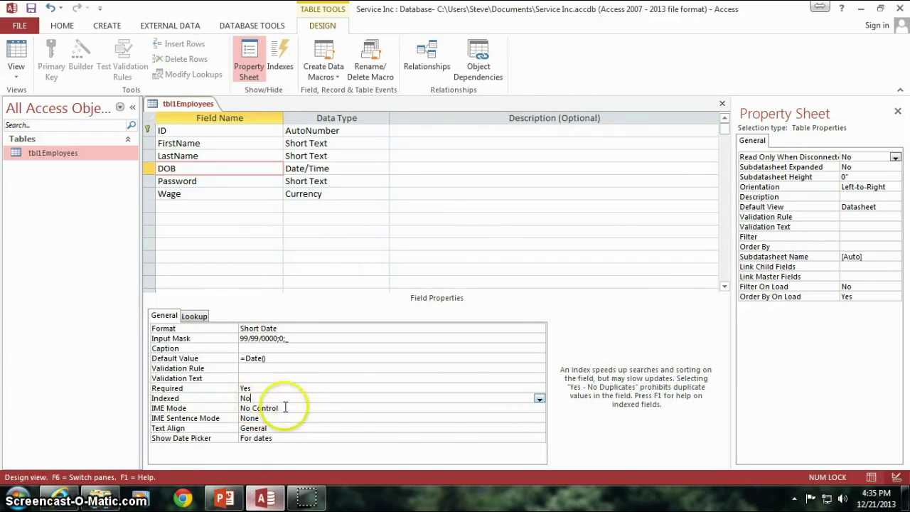
{"action": "left_click", "coordinate": [295, 419]}
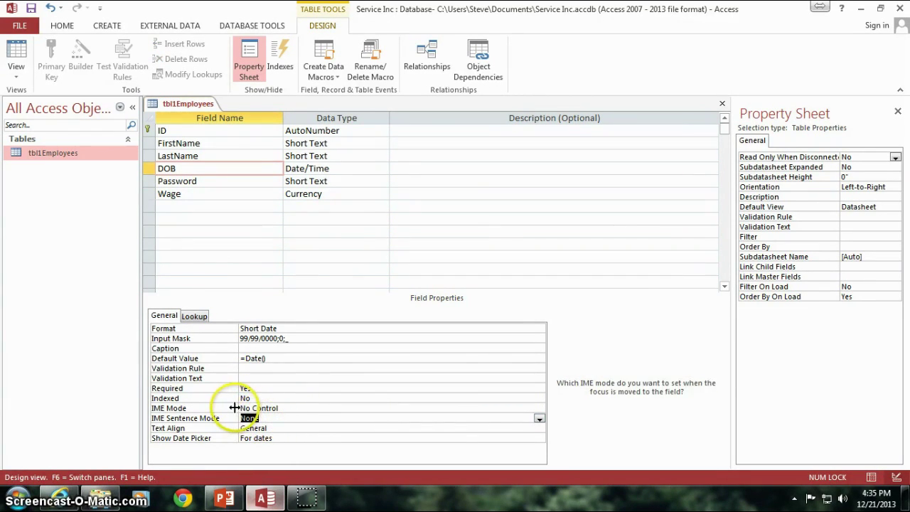
{"action": "left_click", "coordinate": [258, 398]}
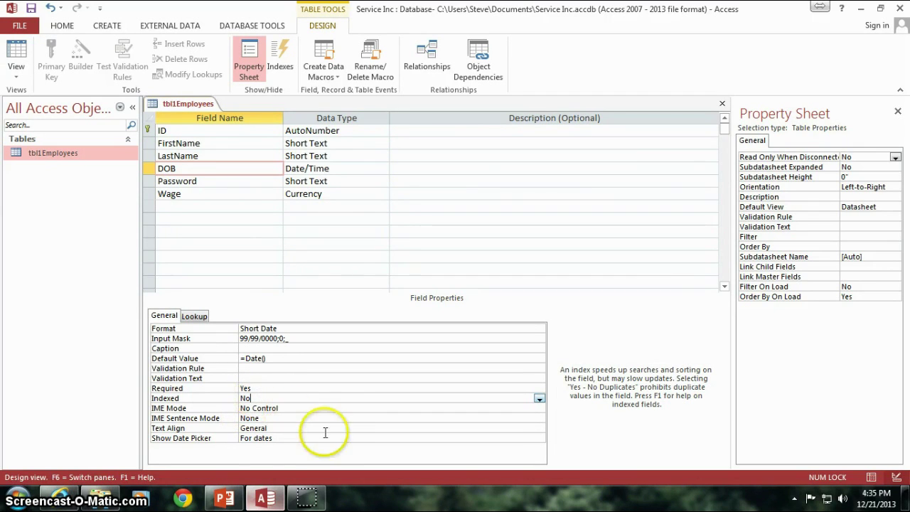
{"action": "left_click", "coordinate": [284, 429]}
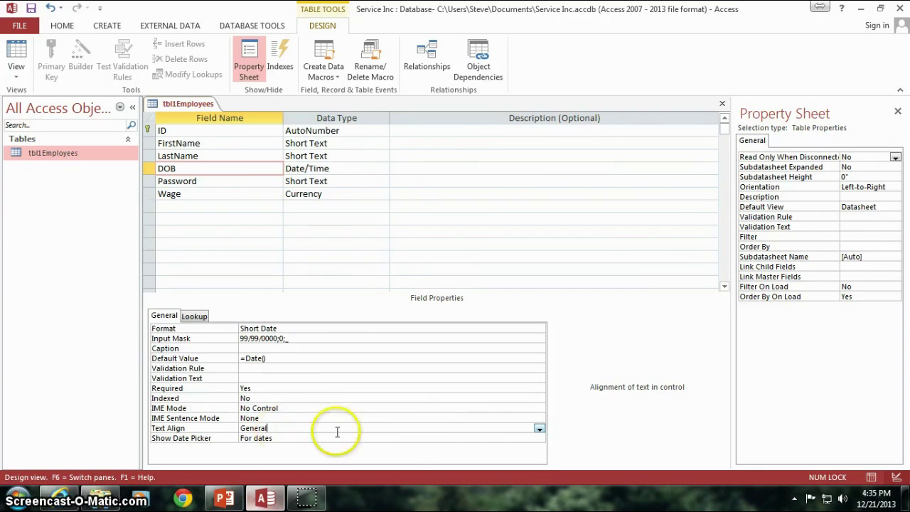
{"action": "left_click", "coordinate": [244, 398]}
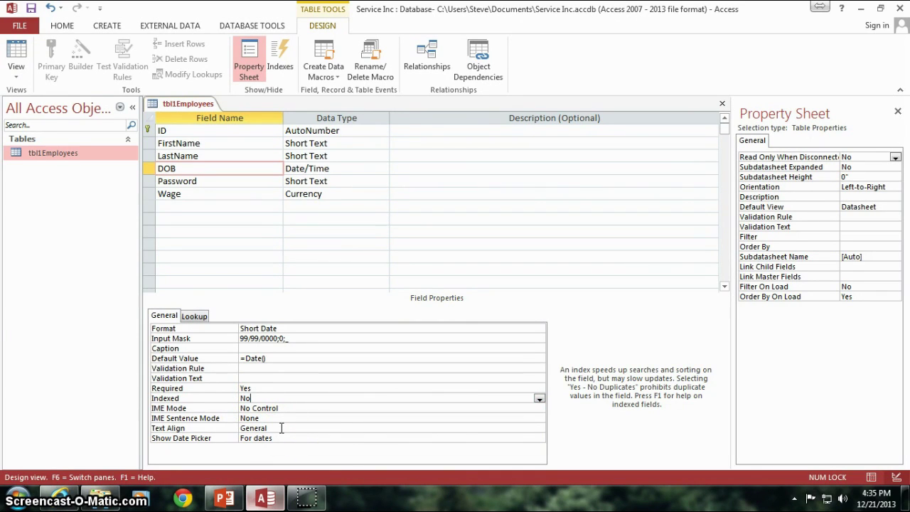
- Review the text alignment options for the DOB field and choose General
{"action": "left_click", "coordinate": [282, 428]}
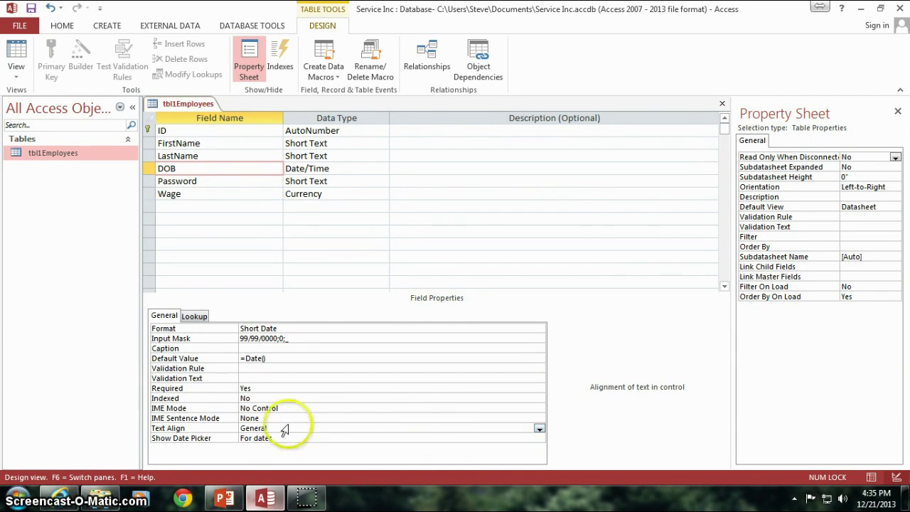
{"action": "left_click", "coordinate": [540, 429]}
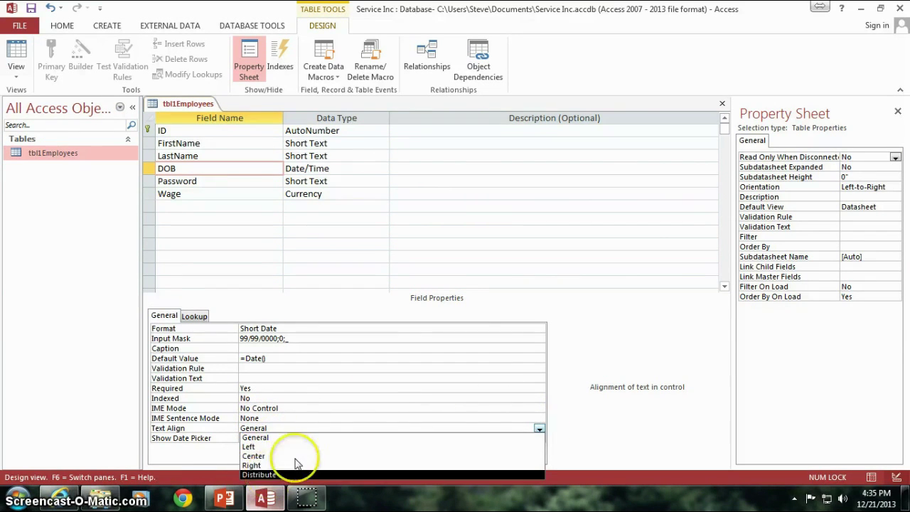
{"action": "left_click", "coordinate": [281, 436]}
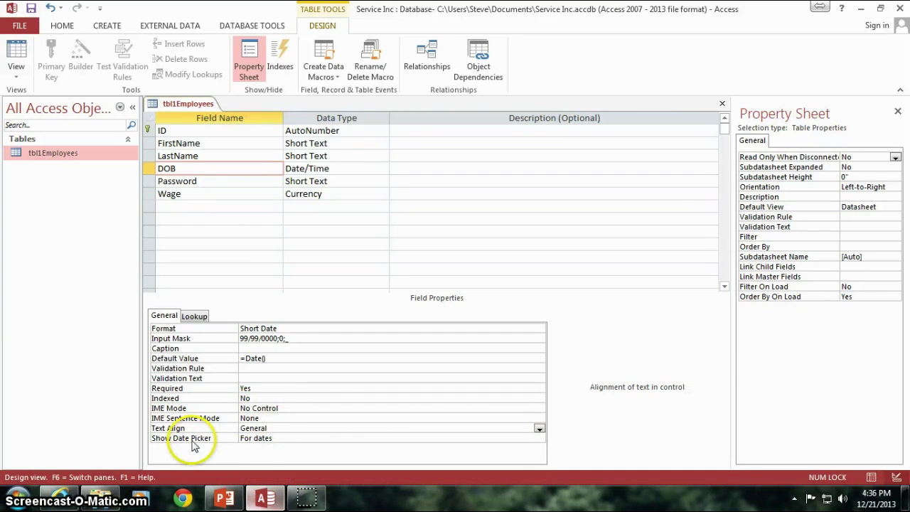
- Review the Show Date Picker options for the DOB field, keeping For dates
{"action": "left_click", "coordinate": [274, 438]}
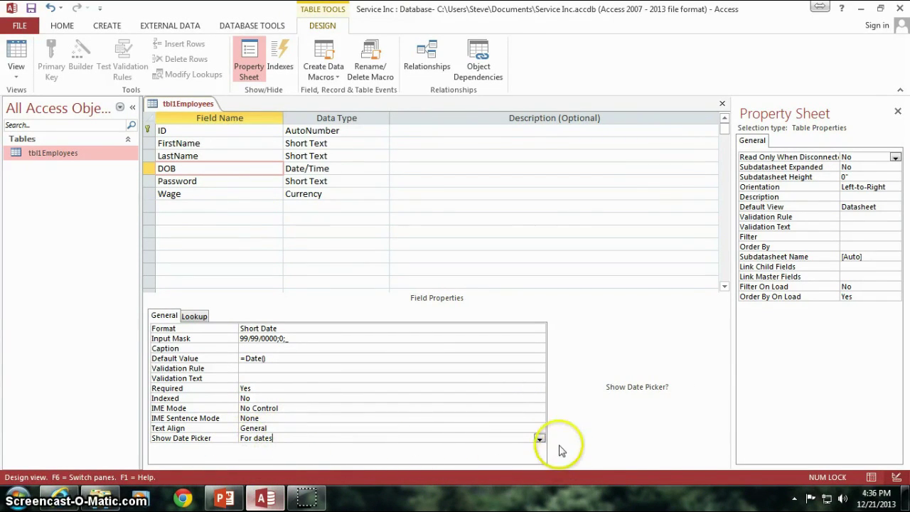
{"action": "left_click", "coordinate": [540, 438]}
{"action": "left_click", "coordinate": [541, 438]}
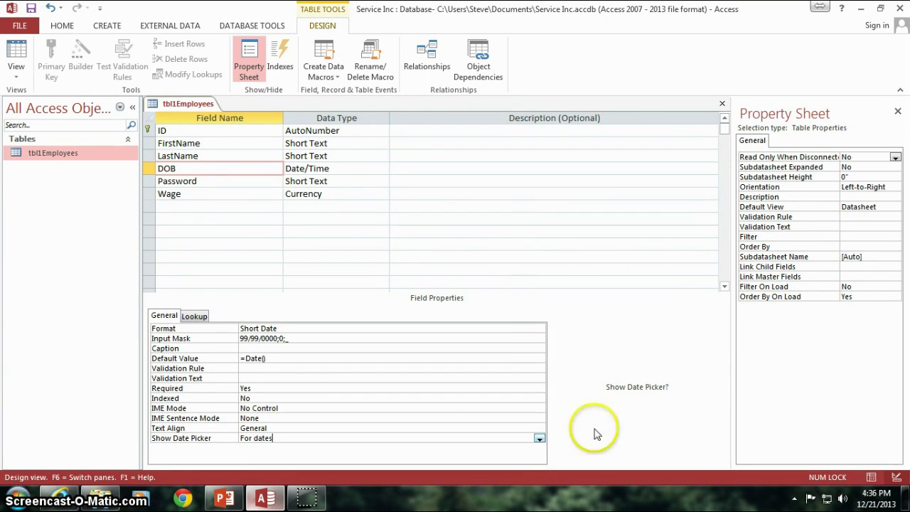
- Compare the field properties available for the Short Text Password field with those of the AutoNumber ID field
{"action": "left_click", "coordinate": [244, 183]}
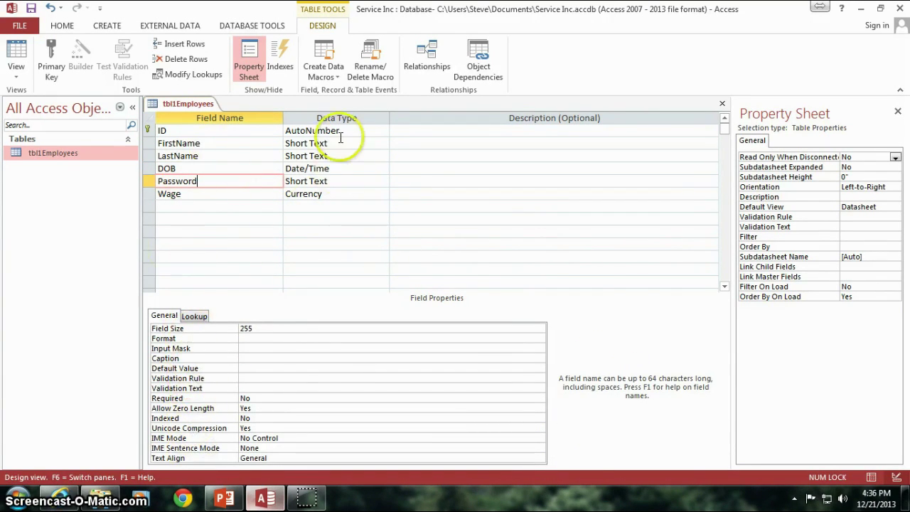
{"action": "left_click", "coordinate": [281, 329]}
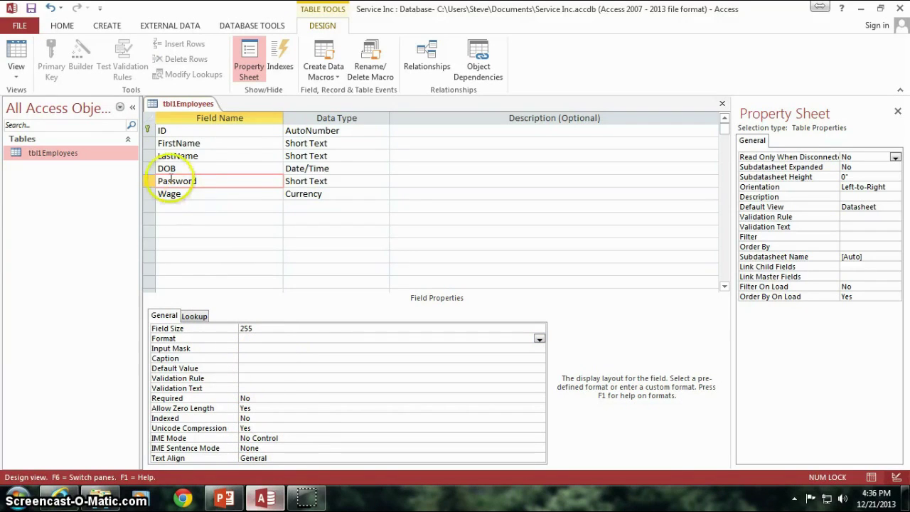
{"action": "left_click", "coordinate": [344, 131]}
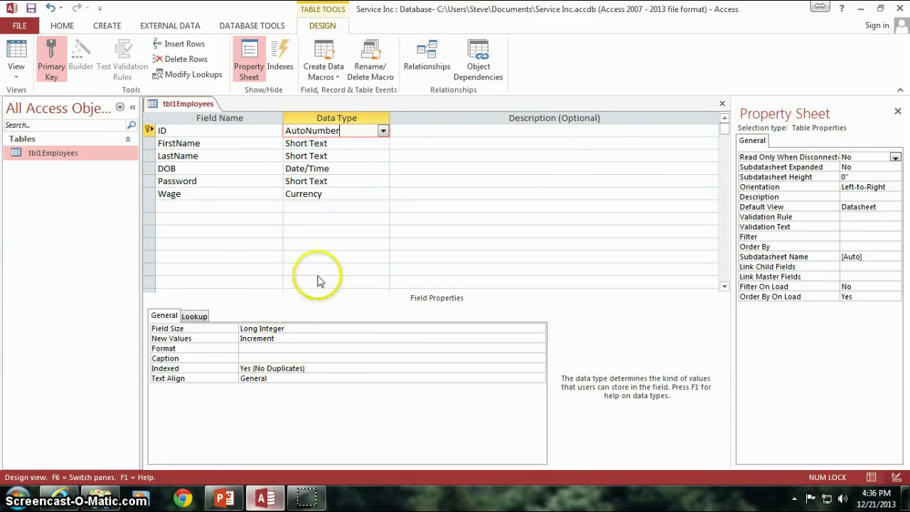
- Set the Wage field's Default Value to 10 and look over its Validation Rule and Validation Text properties
{"action": "left_click", "coordinate": [240, 194]}
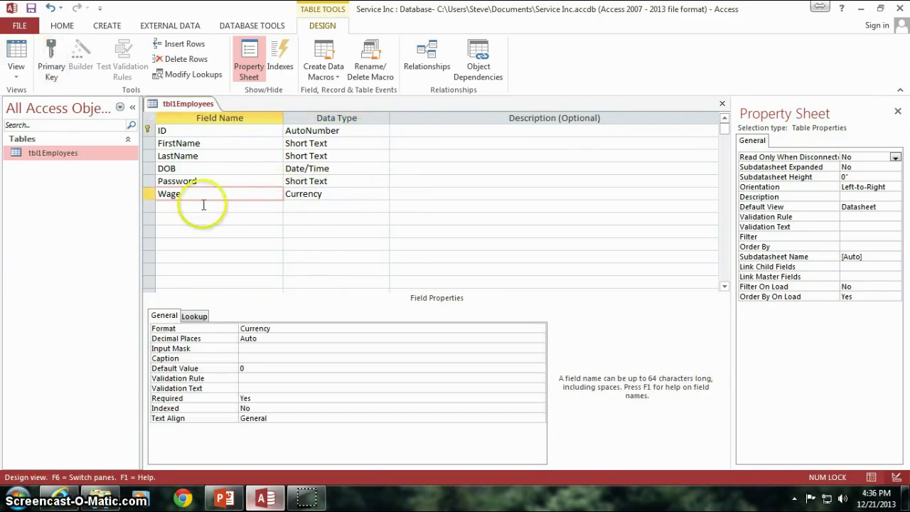
{"action": "left_click", "coordinate": [256, 367]}
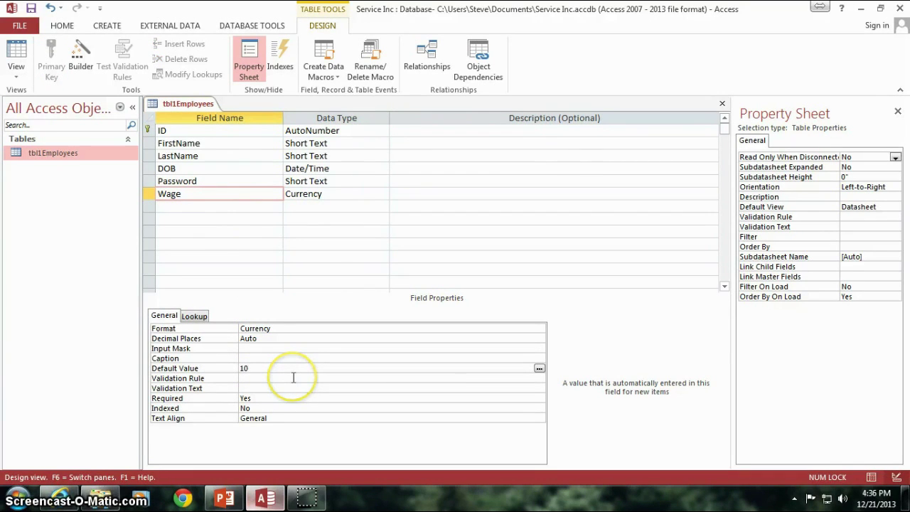
{"action": "left_click", "coordinate": [320, 378]}
{"action": "left_click", "coordinate": [262, 386]}
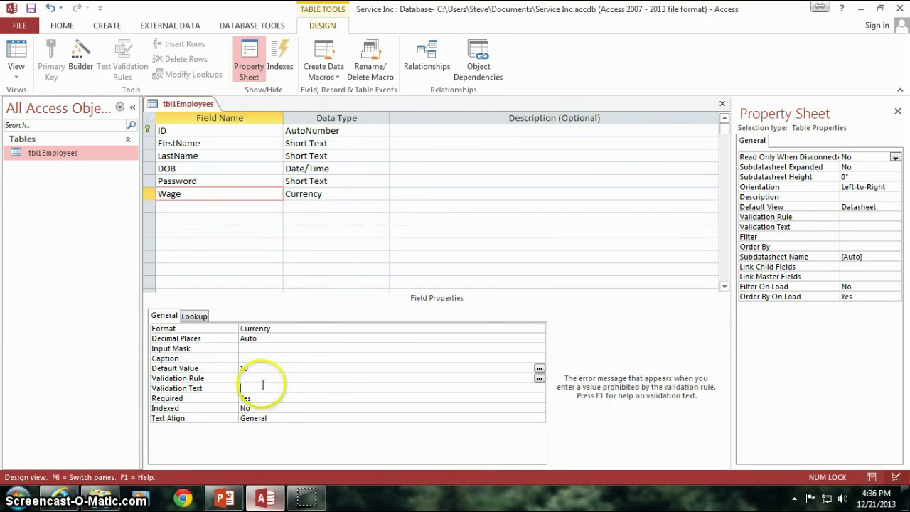
{"action": "left_click", "coordinate": [304, 207]}
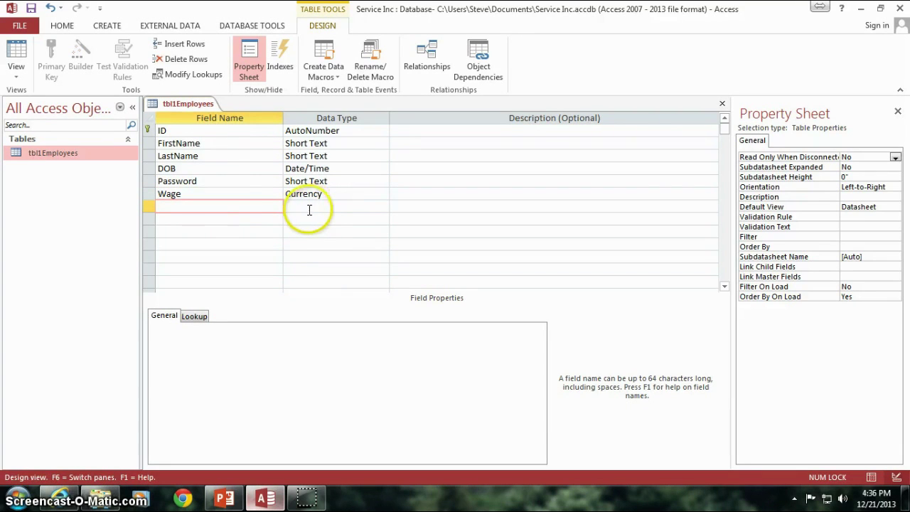